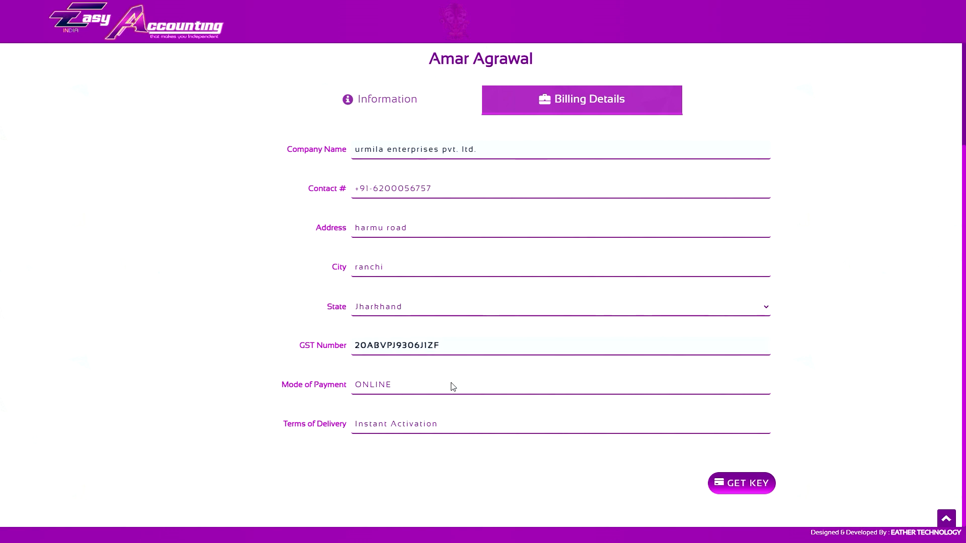
- Buy the financial key by paying through the UPI / QR method and check the transaction status
{"action": "left_click", "coordinate": [733, 484]}
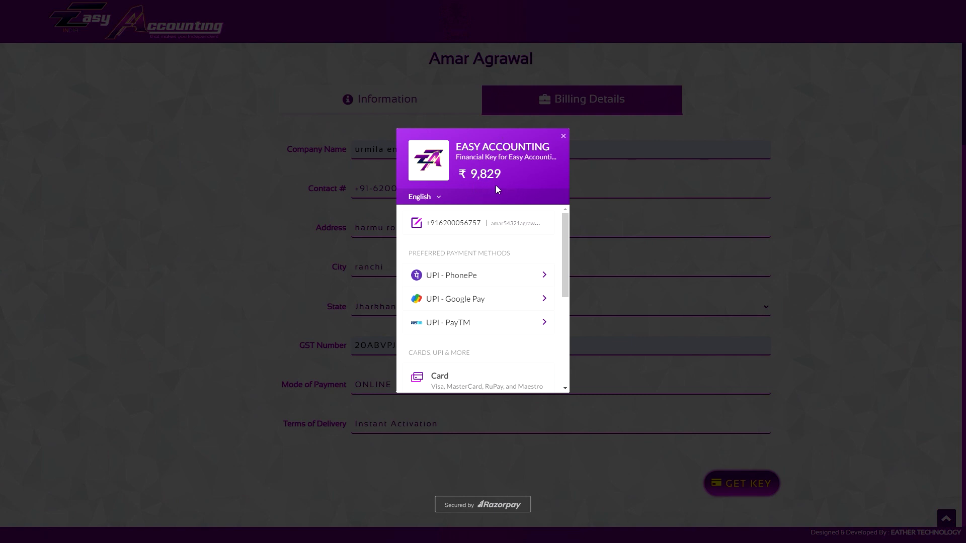
{"action": "scroll", "coordinate": [508, 247], "scroll_direction": "down", "scroll_amount": 3}
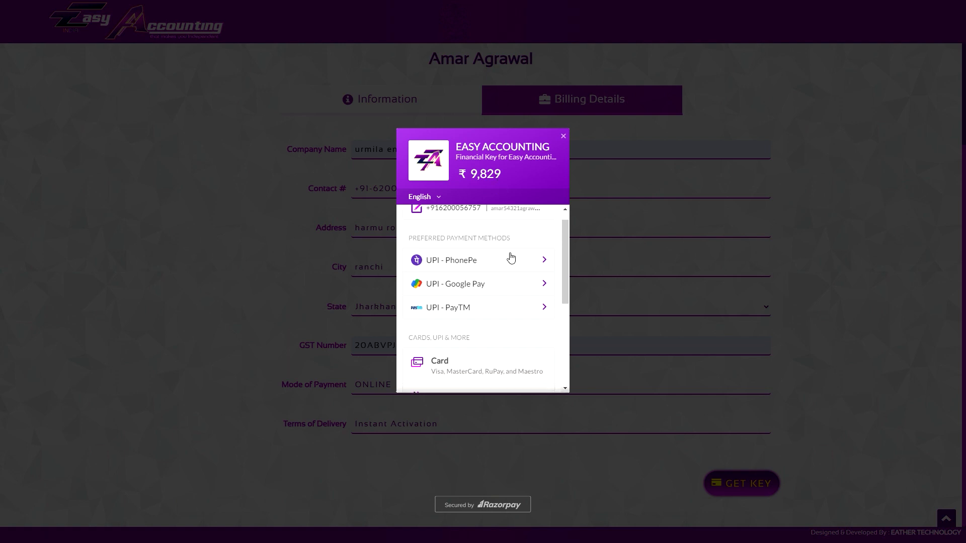
{"action": "scroll", "coordinate": [496, 273], "scroll_direction": "up", "scroll_amount": 3}
{"action": "scroll", "coordinate": [502, 269], "scroll_direction": "down", "scroll_amount": 3}
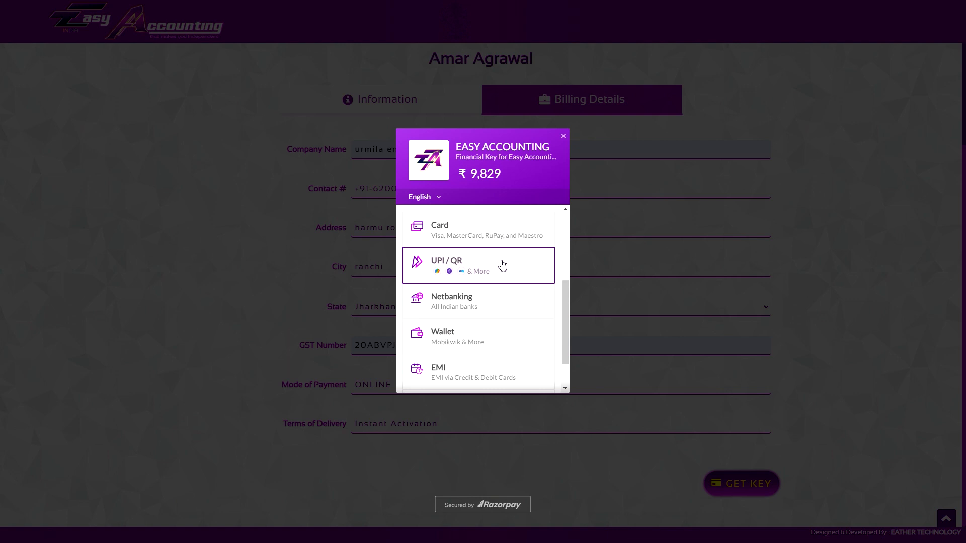
{"action": "left_click", "coordinate": [502, 265]}
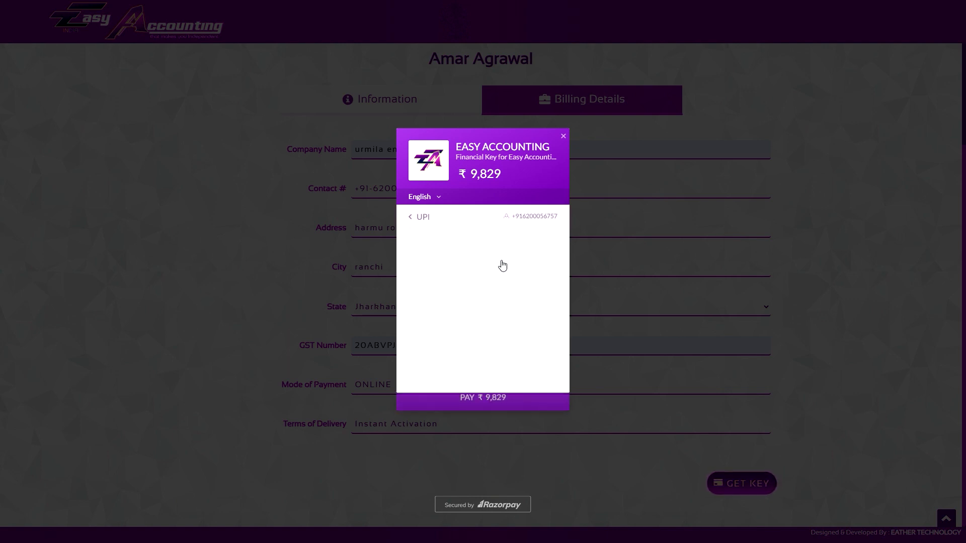
{"action": "left_click", "coordinate": [491, 345]}
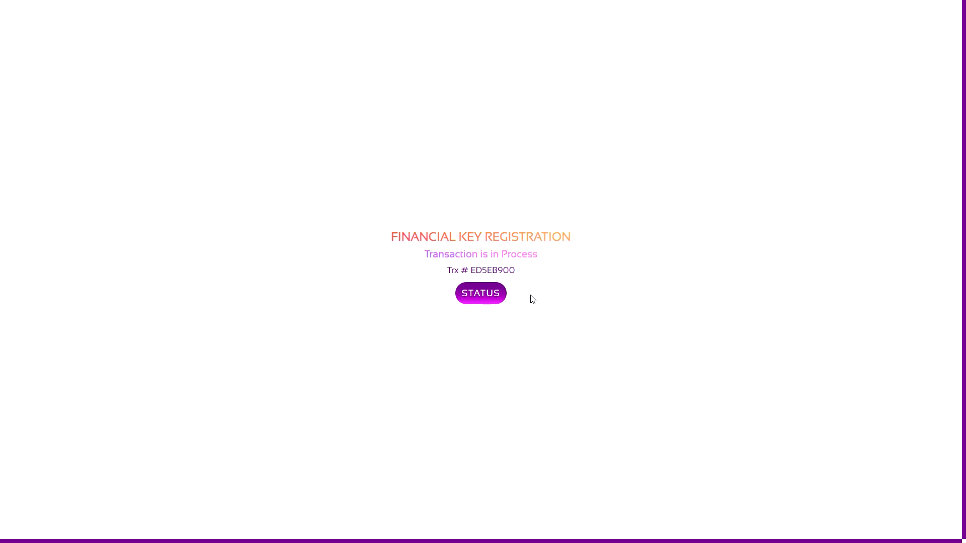
{"action": "left_click", "coordinate": [487, 297]}
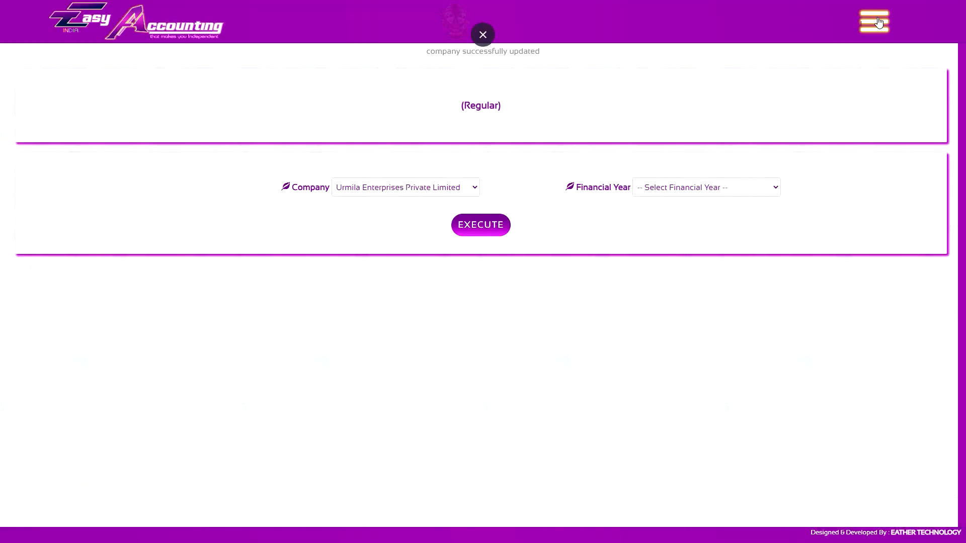
- Check the number of available financial keys in the account section
{"action": "left_click", "coordinate": [873, 22]}
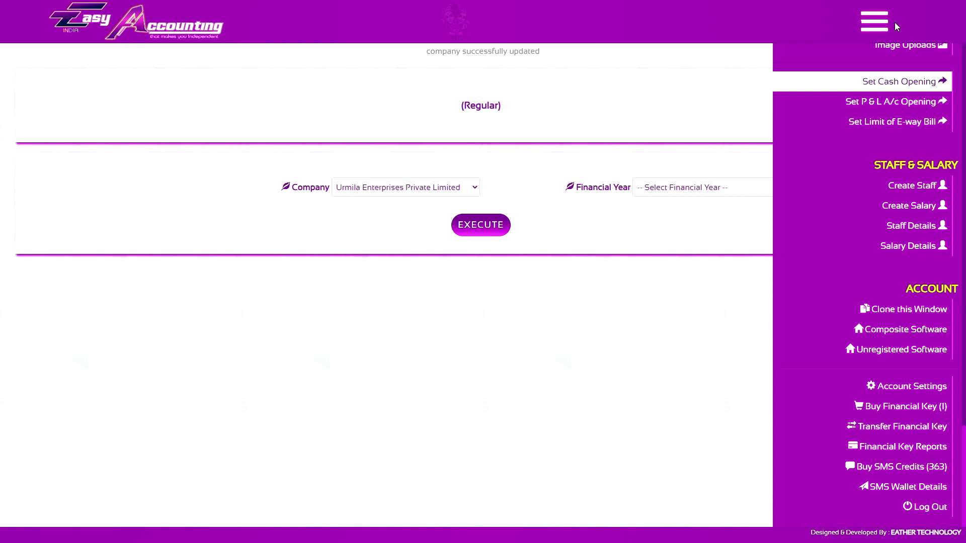
{"action": "left_click", "coordinate": [891, 23]}
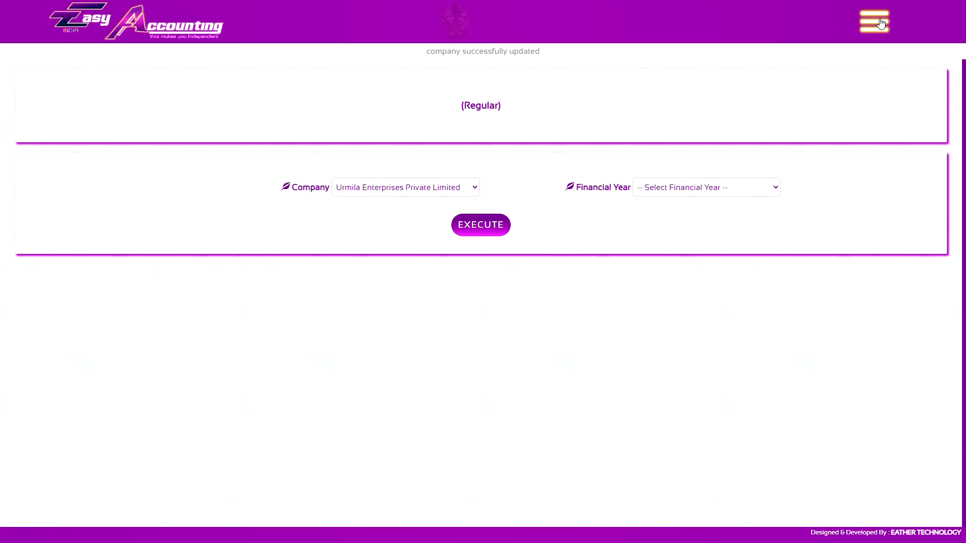
{"action": "left_click", "coordinate": [874, 22]}
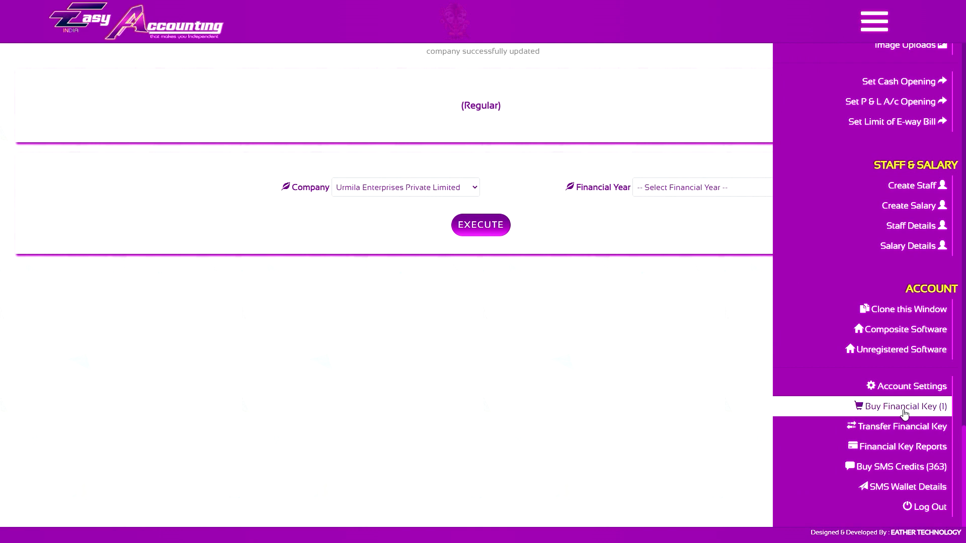
{"action": "left_click", "coordinate": [874, 21]}
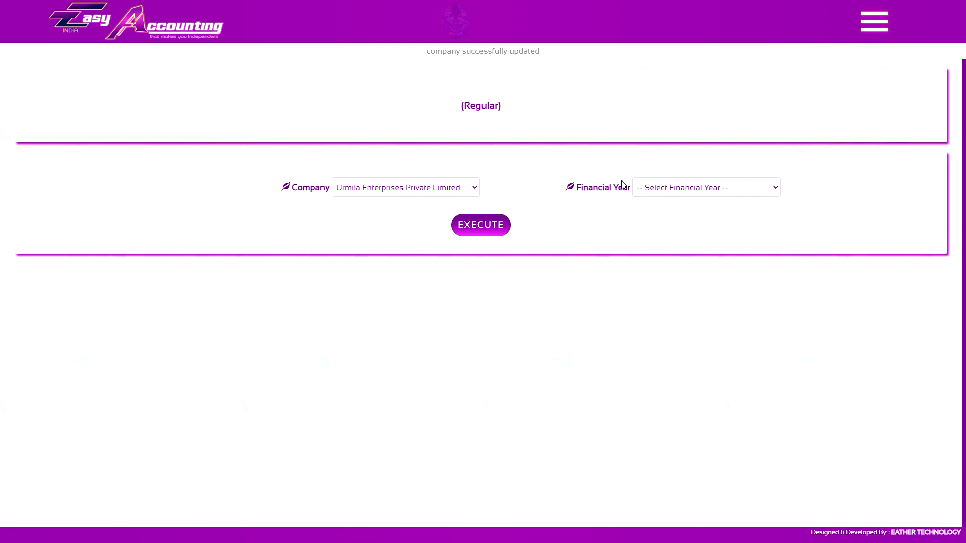
- Begin creating a new financial year for Urmila Enterprises Private Limited and select the available Financial Key ID
{"action": "left_click", "coordinate": [590, 190]}
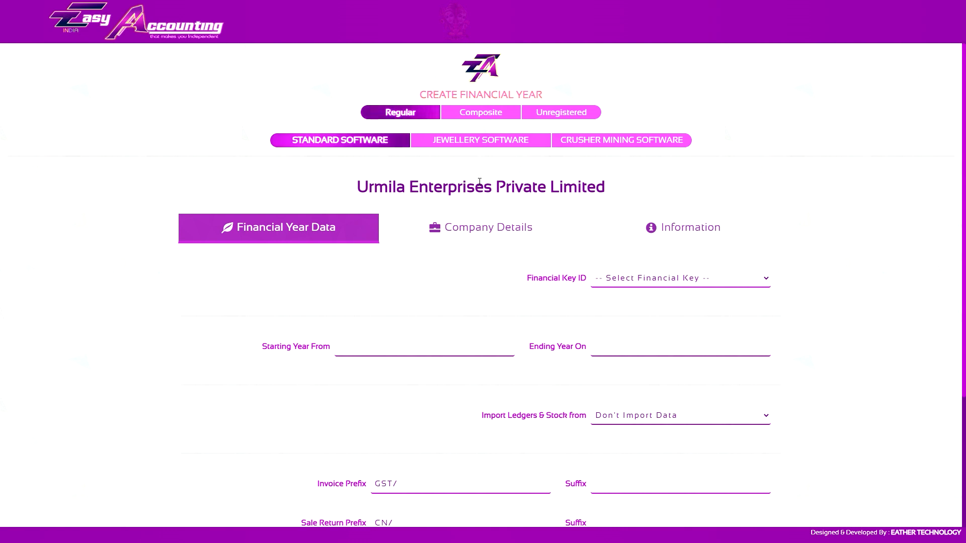
{"action": "left_click", "coordinate": [668, 273]}
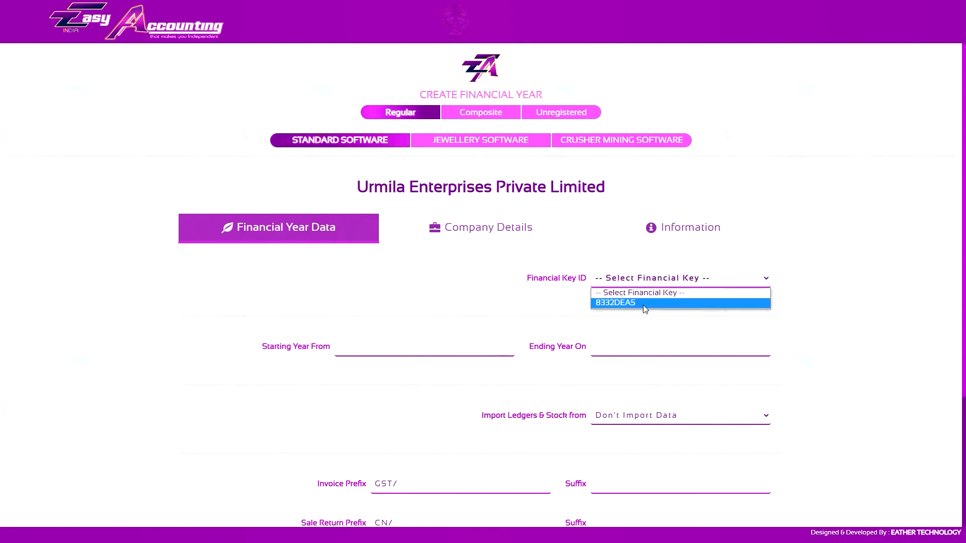
{"action": "left_click", "coordinate": [649, 303]}
- Set the financial year to start from 2021 and end on 2022
{"action": "left_click", "coordinate": [430, 346]}
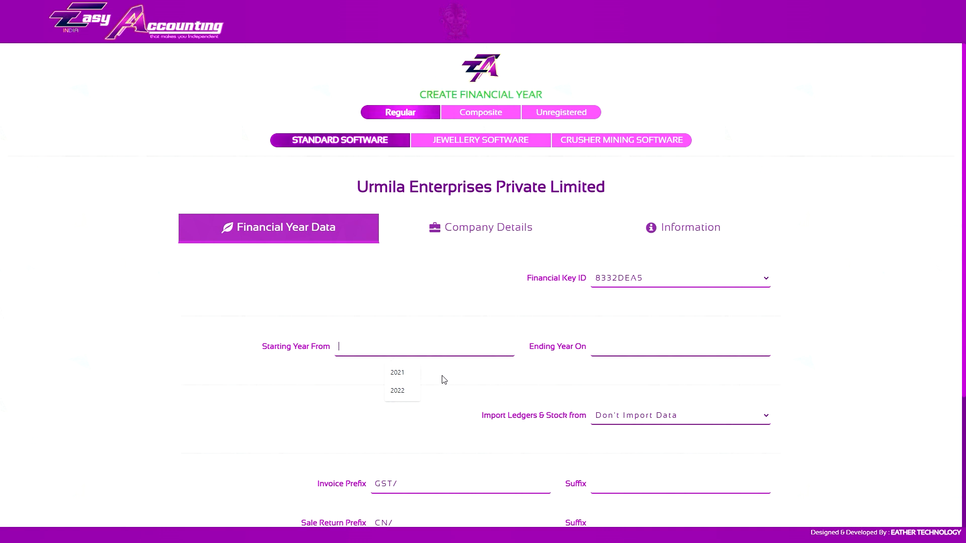
{"action": "left_click", "coordinate": [398, 373]}
{"action": "left_click", "coordinate": [633, 346]}
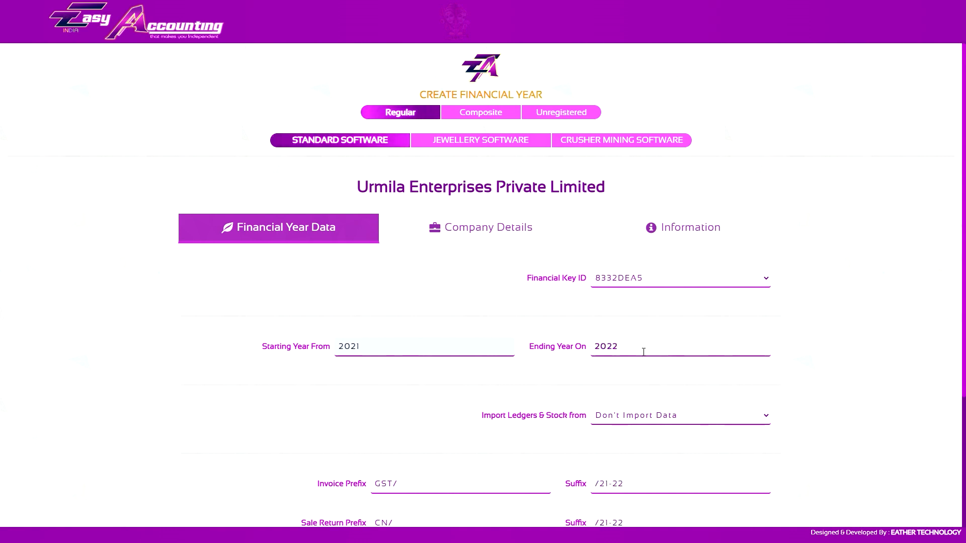
- Examine the import options for ledgers and stock, keeping Don't Import Data
{"action": "scroll", "coordinate": [644, 351], "scroll_direction": "down", "scroll_amount": 3}
{"action": "left_click", "coordinate": [645, 237]}
{"action": "left_click", "coordinate": [647, 237]}
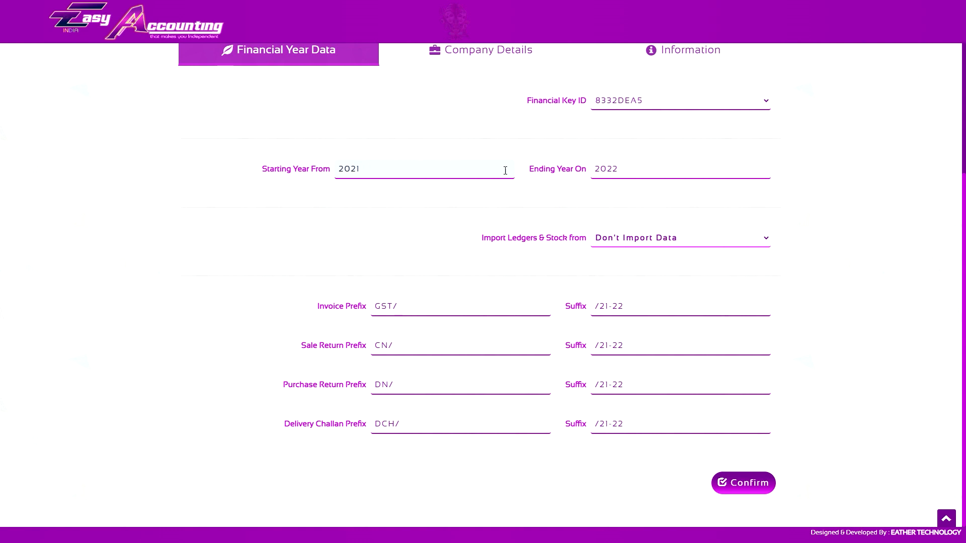
{"action": "left_click", "coordinate": [674, 240]}
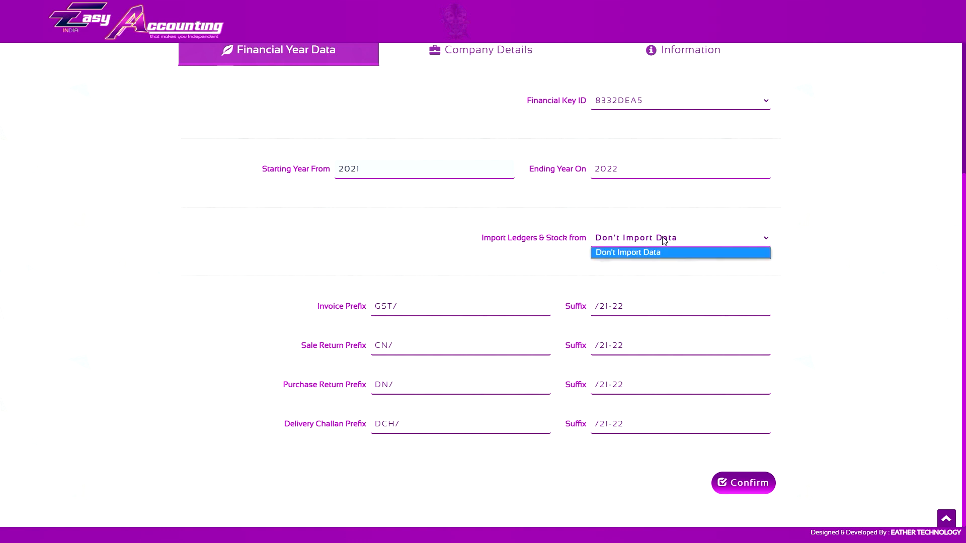
{"action": "left_click", "coordinate": [678, 238]}
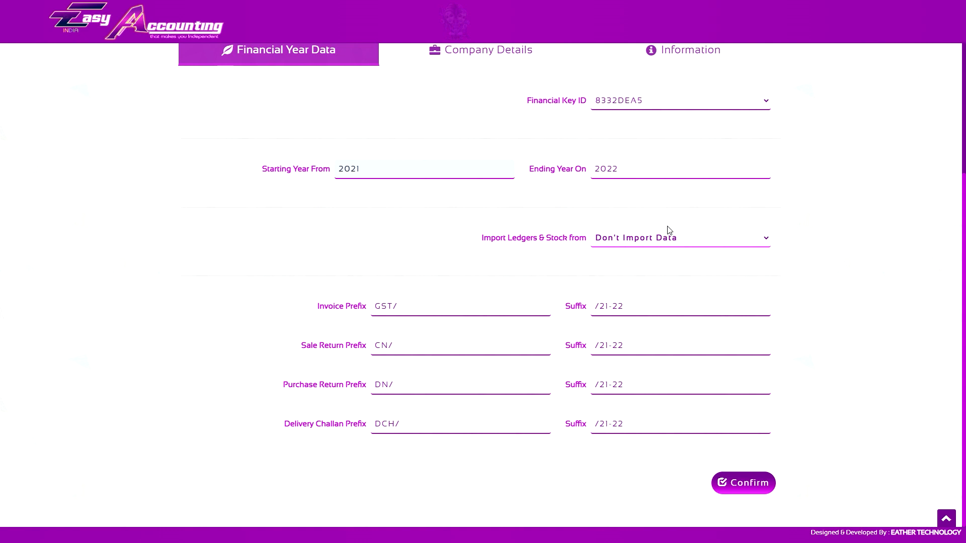
{"action": "left_click", "coordinate": [651, 236]}
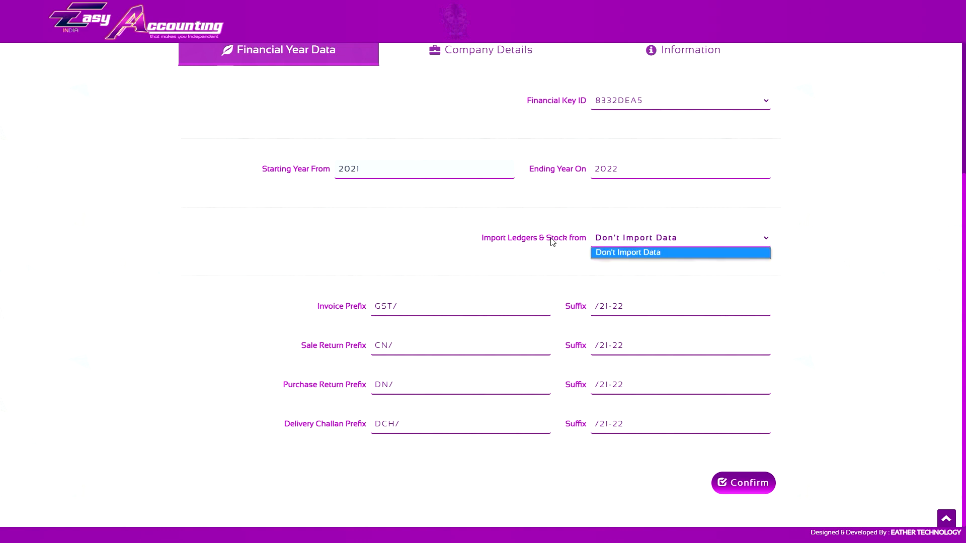
{"action": "left_click", "coordinate": [610, 241]}
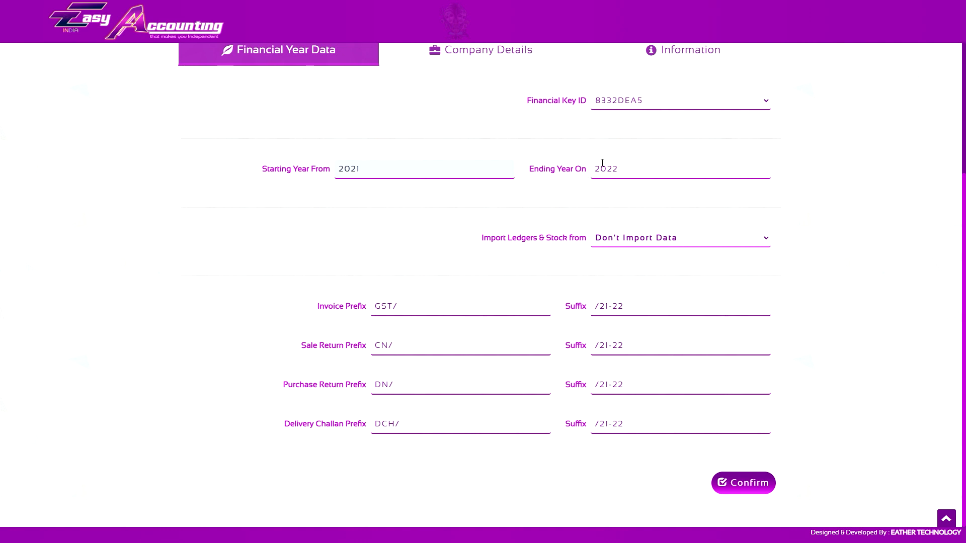
{"action": "left_click", "coordinate": [632, 239]}
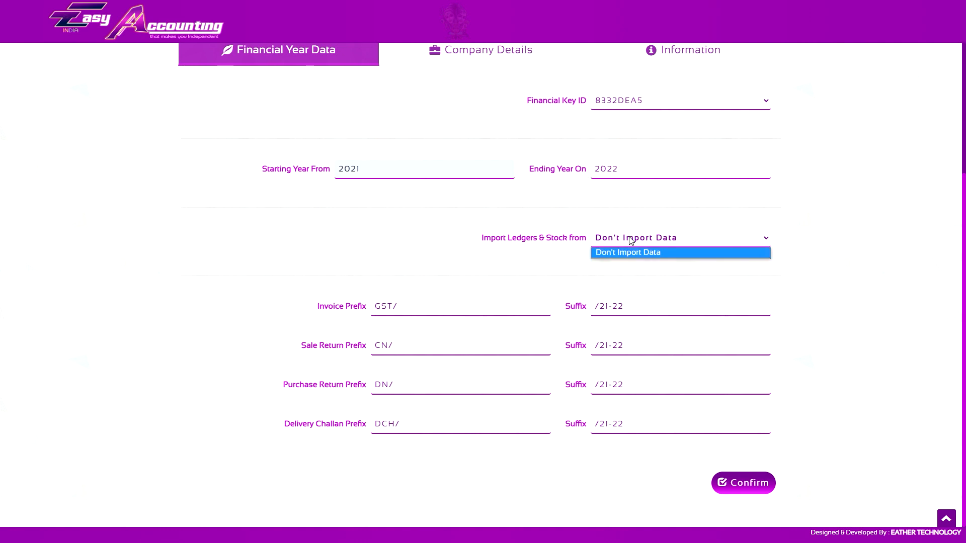
{"action": "left_click", "coordinate": [663, 239]}
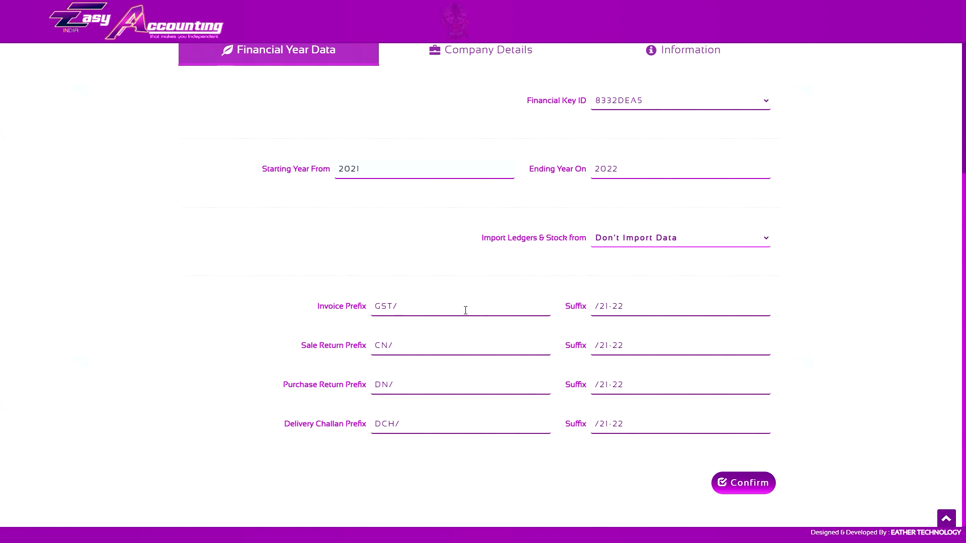
- Set the invoice prefix to SE/ and preview the sample document numbers
{"action": "key", "text": "Tab"}
{"action": "type", "text": "SE/"}
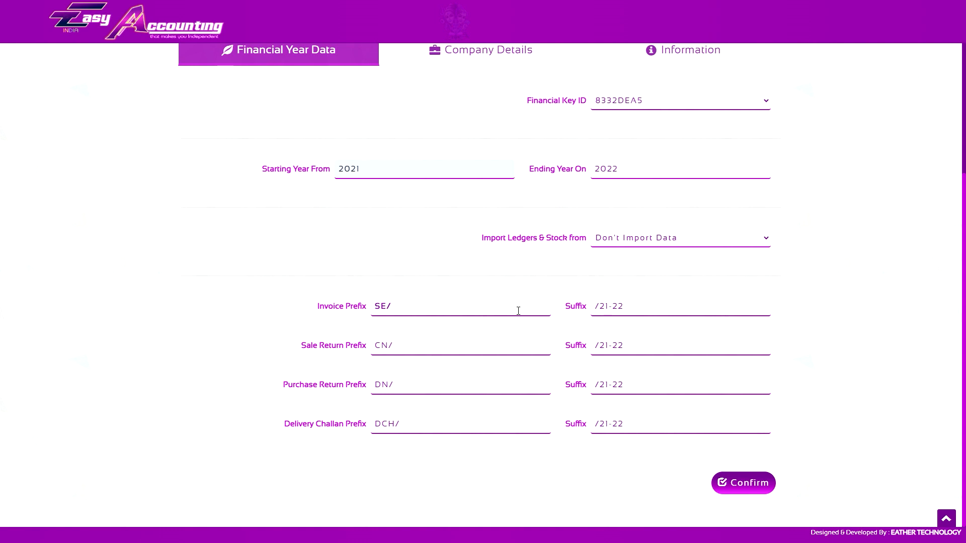
{"action": "left_click", "coordinate": [743, 483]}
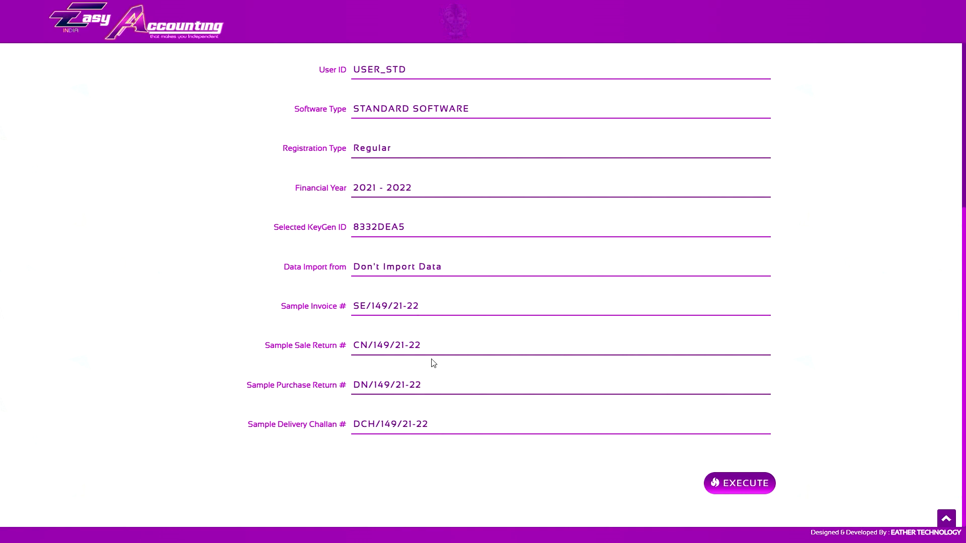
- Change the invoice prefix to UE/ and review the sample invoice number in the information summary
{"action": "scroll", "coordinate": [433, 363], "scroll_direction": "up", "scroll_amount": 5}
{"action": "left_click", "coordinate": [291, 226]}
{"action": "scroll", "coordinate": [453, 322], "scroll_direction": "down", "scroll_amount": 4}
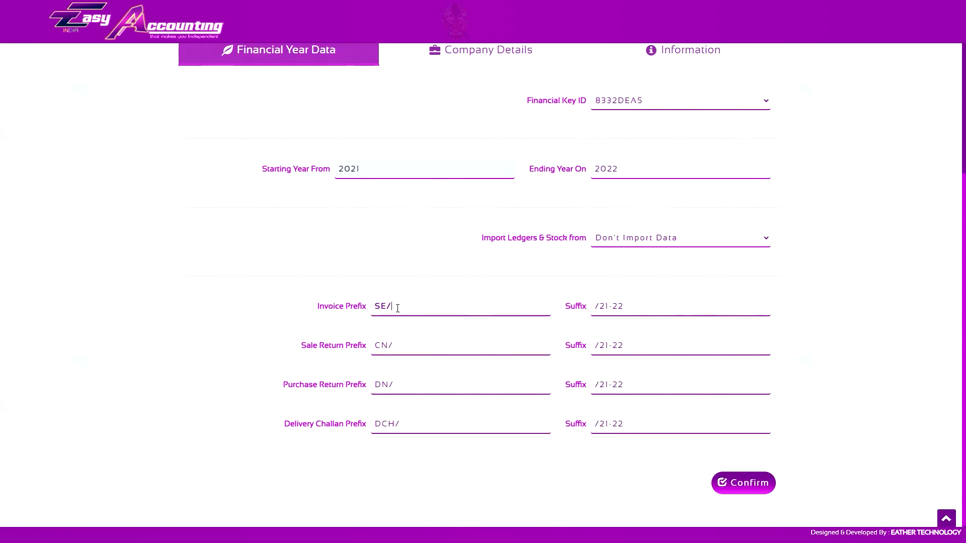
{"action": "left_click_drag", "start_coordinate": [396, 307], "coordinate": [360, 318]}
{"action": "type", "text": "UE/"}
{"action": "scroll", "coordinate": [502, 247], "scroll_direction": "up", "scroll_amount": 3}
{"action": "left_click", "coordinate": [590, 223]}
{"action": "scroll", "coordinate": [455, 284], "scroll_direction": "down", "scroll_amount": 5}
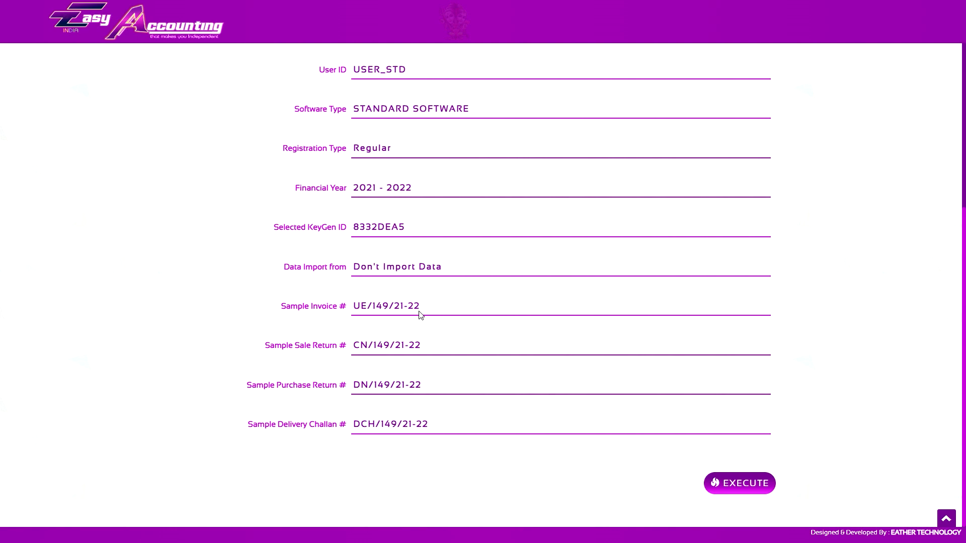
- Return to the financial year data and confirm it to proceed to the company details
{"action": "scroll", "coordinate": [433, 342], "scroll_direction": "up", "scroll_amount": 5}
{"action": "left_click", "coordinate": [353, 236]}
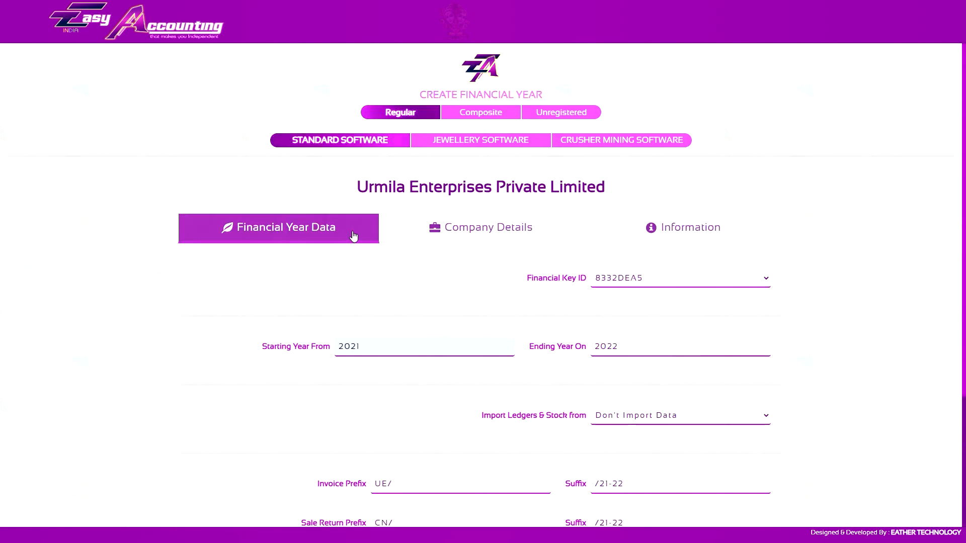
{"action": "scroll", "coordinate": [686, 343], "scroll_direction": "down", "scroll_amount": 4}
{"action": "left_click", "coordinate": [724, 484]}
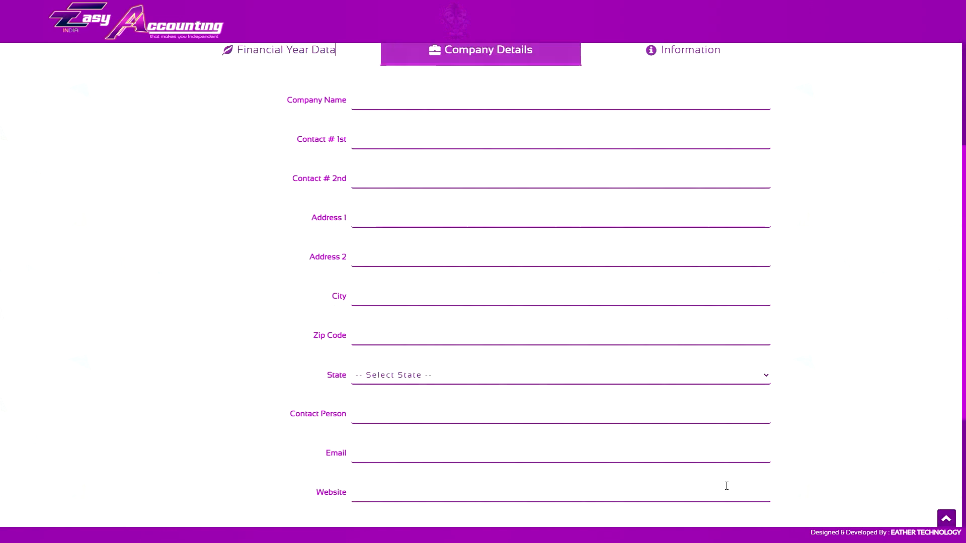
- Enter urmila enterprises pvt. ltd. as the company name and fill in the first contact number
{"action": "scroll", "coordinate": [513, 219], "scroll_direction": "up", "scroll_amount": 3}
{"action": "scroll", "coordinate": [526, 270], "scroll_direction": "down", "scroll_amount": 1}
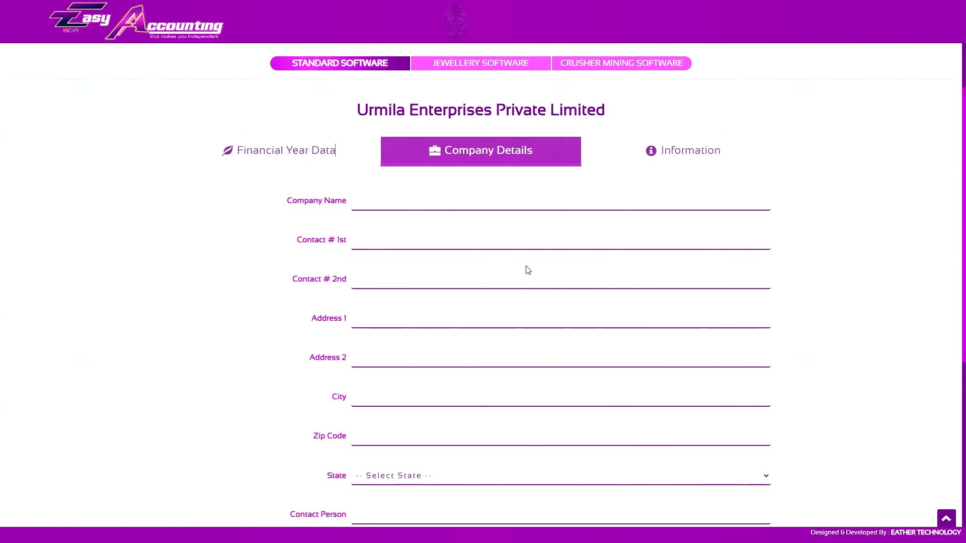
{"action": "scroll", "coordinate": [525, 262], "scroll_direction": "down", "scroll_amount": 1}
{"action": "scroll", "coordinate": [527, 302], "scroll_direction": "down", "scroll_amount": 2}
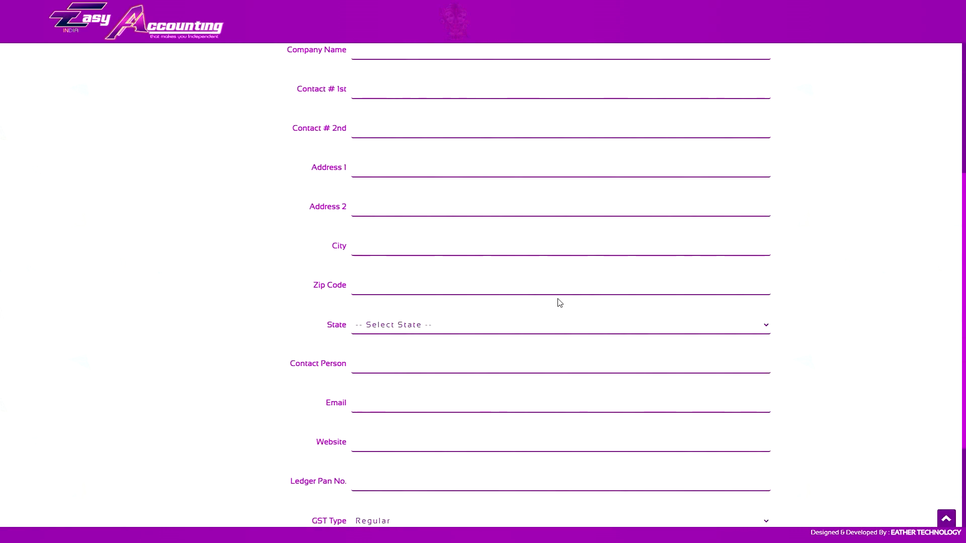
{"action": "scroll", "coordinate": [558, 298], "scroll_direction": "up", "scroll_amount": 3}
{"action": "left_click", "coordinate": [458, 202]}
{"action": "left_click", "coordinate": [443, 226]}
{"action": "left_click", "coordinate": [434, 241]}
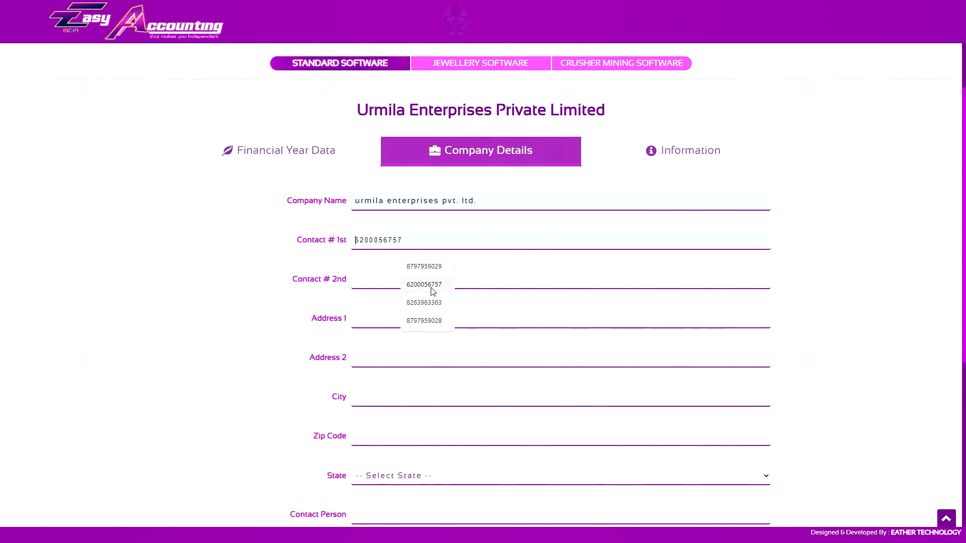
{"action": "left_click", "coordinate": [430, 287]}
- Fill in the first address line and the city, and choose Jharkhand as the company's state
{"action": "scroll", "coordinate": [431, 277], "scroll_direction": "down", "scroll_amount": 3}
{"action": "left_click", "coordinate": [423, 169]}
{"action": "left_click", "coordinate": [424, 194]}
{"action": "left_click", "coordinate": [406, 246]}
{"action": "left_click", "coordinate": [425, 272]}
{"action": "left_click", "coordinate": [432, 324]}
{"action": "type", "text": "jh"}
{"action": "key", "text": "Return"}
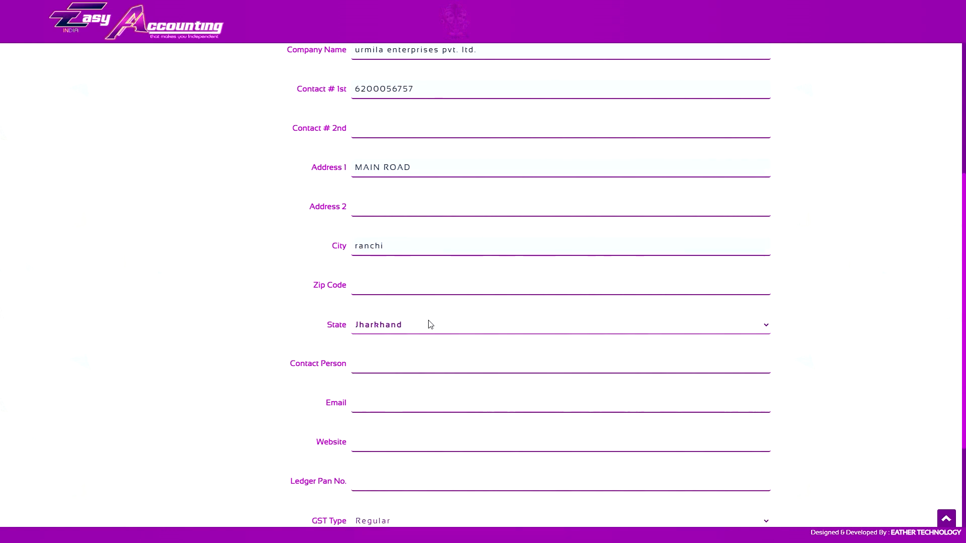
- Fill in the company's zip code and email address
{"action": "scroll", "coordinate": [416, 75], "scroll_direction": "down", "scroll_amount": 3}
{"action": "left_click", "coordinate": [417, 151]}
{"action": "left_click", "coordinate": [414, 195]}
{"action": "left_click", "coordinate": [409, 269]}
{"action": "left_click", "coordinate": [428, 313]}
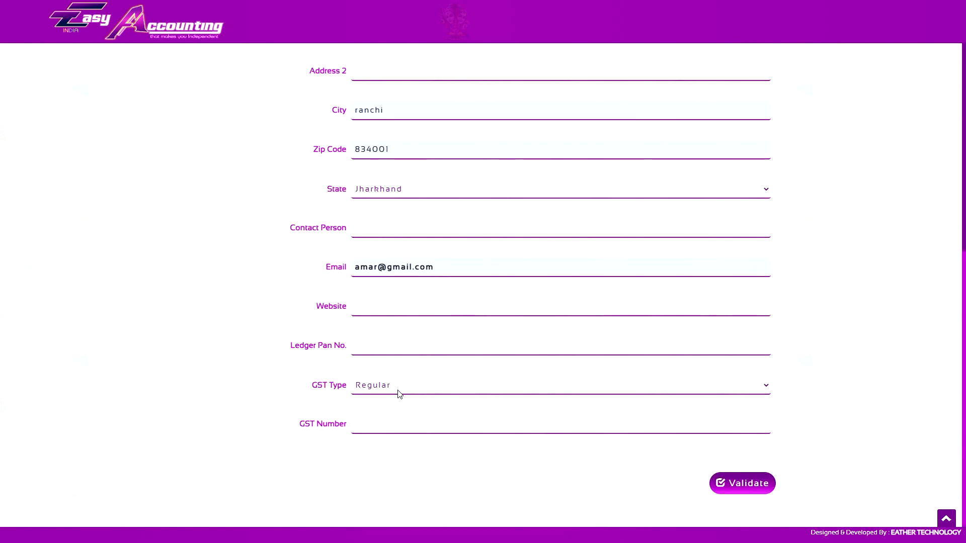
- Fill in the company's GST number and validate the company details
{"action": "left_click", "coordinate": [428, 425]}
{"action": "left_click", "coordinate": [432, 487]}
{"action": "left_click", "coordinate": [742, 483]}
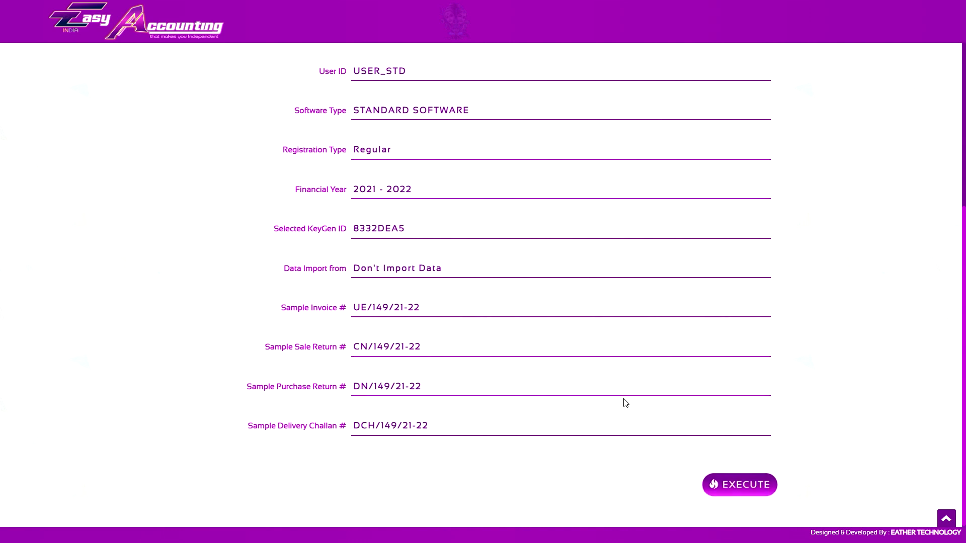
- Review the information summary of the new financial year, including the software type, key, import setting and sample document numbers
{"action": "scroll", "coordinate": [513, 201], "scroll_direction": "up", "scroll_amount": 2}
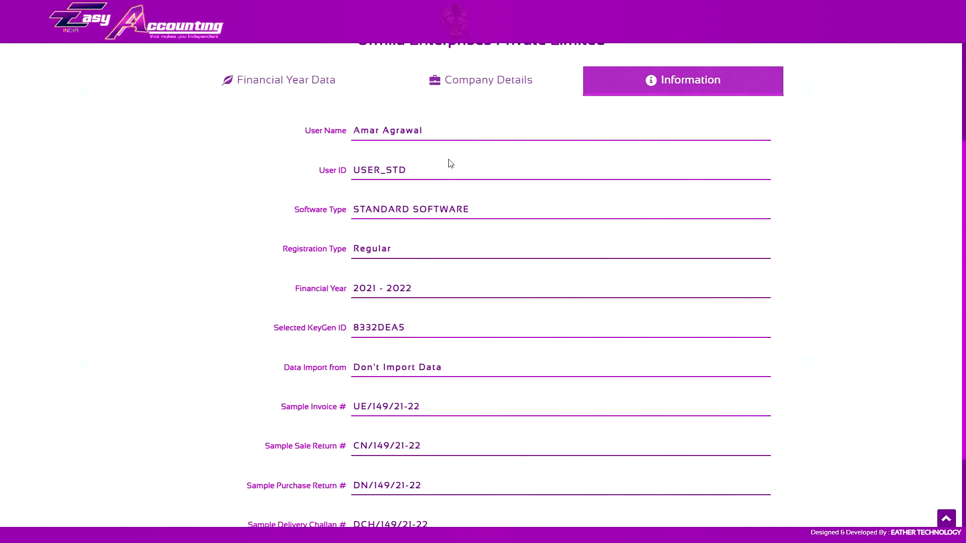
{"action": "scroll", "coordinate": [436, 160], "scroll_direction": "up", "scroll_amount": 2}
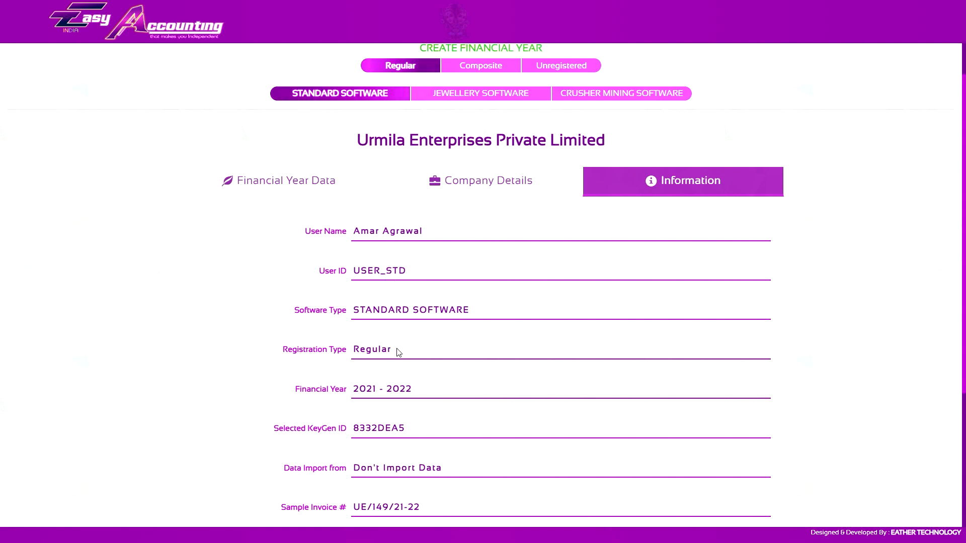
{"action": "scroll", "coordinate": [399, 350], "scroll_direction": "down", "scroll_amount": 2}
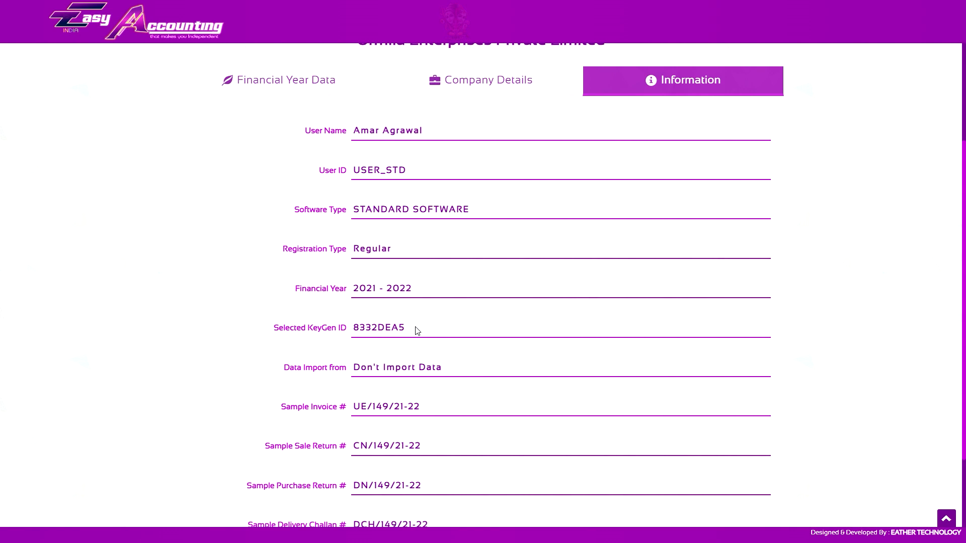
{"action": "scroll", "coordinate": [417, 330], "scroll_direction": "down", "scroll_amount": 2}
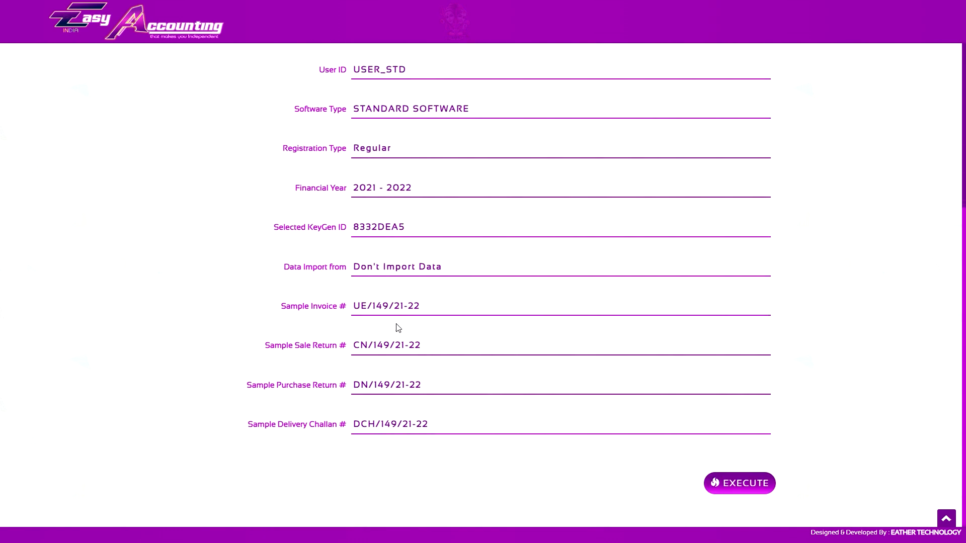
{"action": "left_click", "coordinate": [455, 269]}
{"action": "scroll", "coordinate": [451, 240], "scroll_direction": "up", "scroll_amount": 3}
{"action": "scroll", "coordinate": [449, 198], "scroll_direction": "down", "scroll_amount": 3}
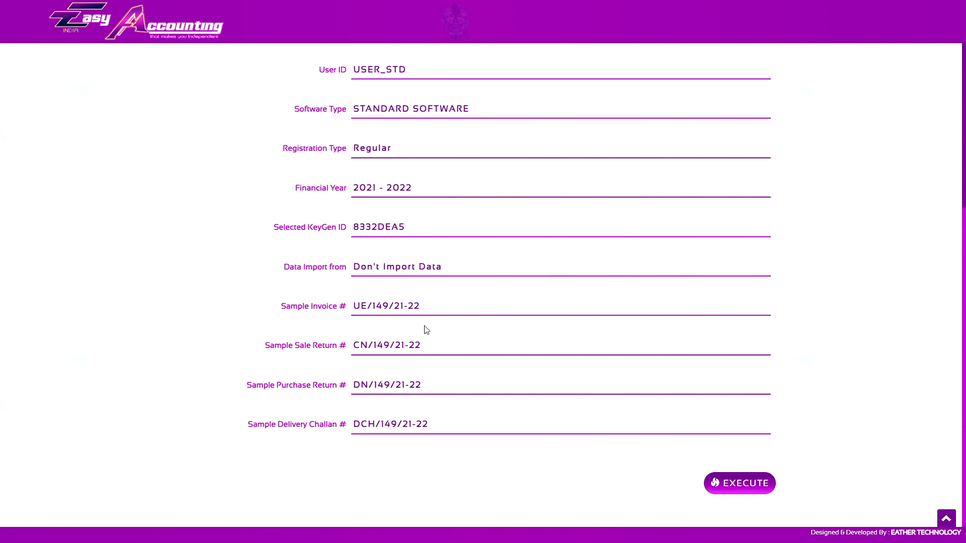
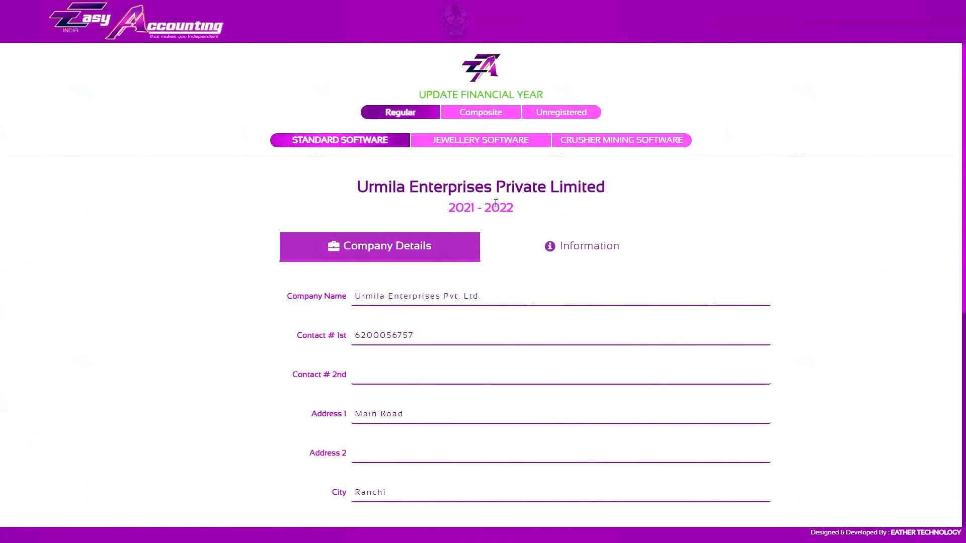
- Correct the last digit of the company's first contact number and change the first address line to Harmu Road
{"action": "scroll", "coordinate": [452, 132], "scroll_direction": "down", "scroll_amount": 4}
{"action": "scroll", "coordinate": [453, 132], "scroll_direction": "down", "scroll_amount": 4}
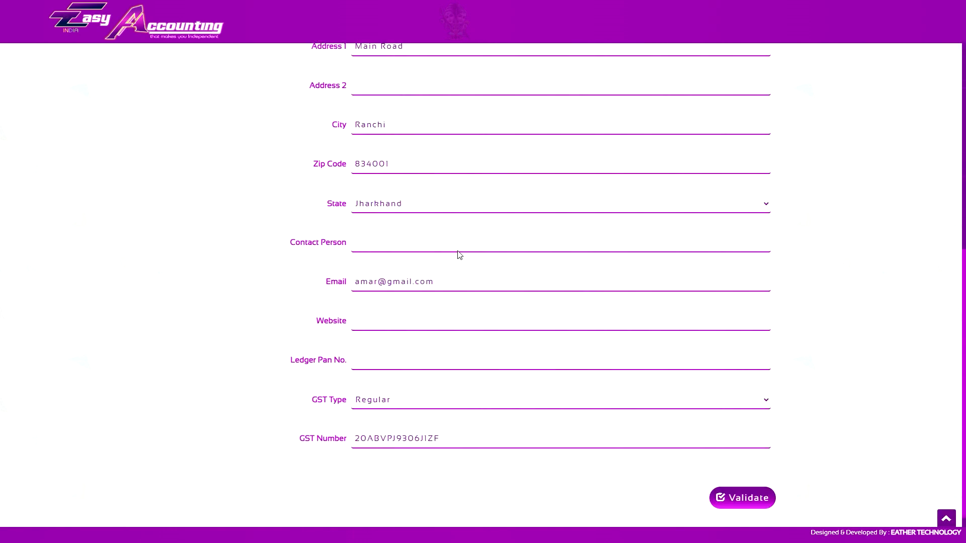
{"action": "scroll", "coordinate": [484, 291], "scroll_direction": "up", "scroll_amount": 3}
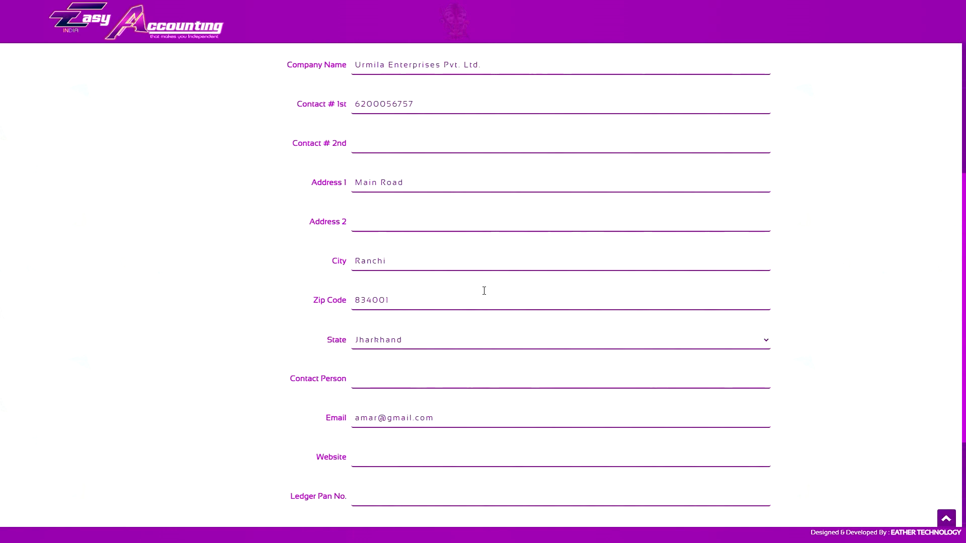
{"action": "scroll", "coordinate": [508, 264], "scroll_direction": "down", "scroll_amount": 3}
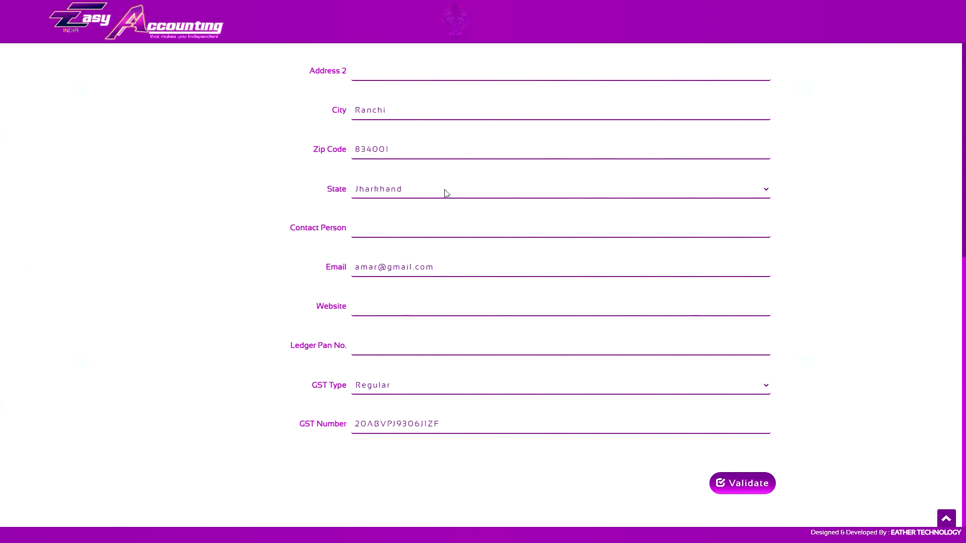
{"action": "scroll", "coordinate": [464, 295], "scroll_direction": "up", "scroll_amount": 4}
{"action": "double_click", "coordinate": [419, 155]}
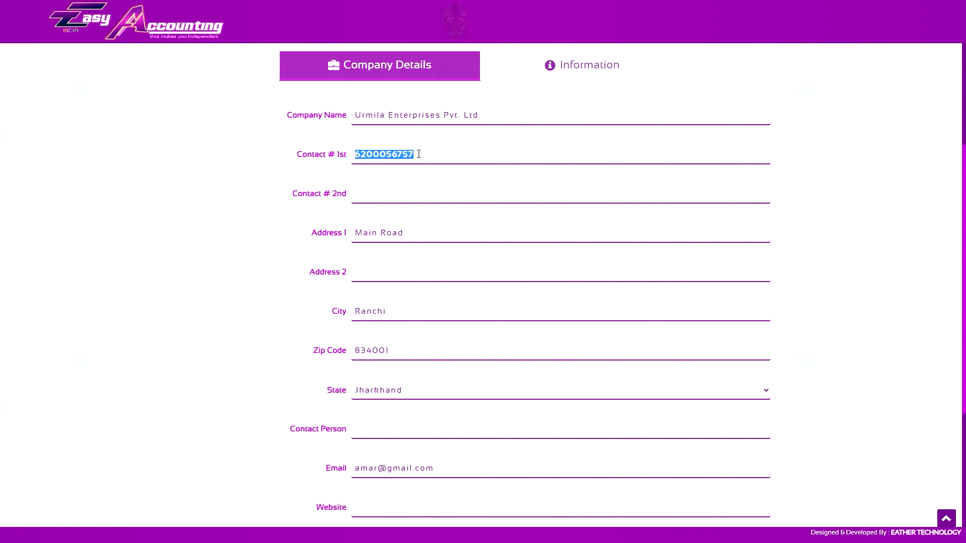
{"action": "left_click_drag", "start_coordinate": [418, 154], "coordinate": [411, 154]}
{"action": "type", "text": "9"}
{"action": "triple_click", "coordinate": [377, 232]}
{"action": "type", "text": "harmu"}
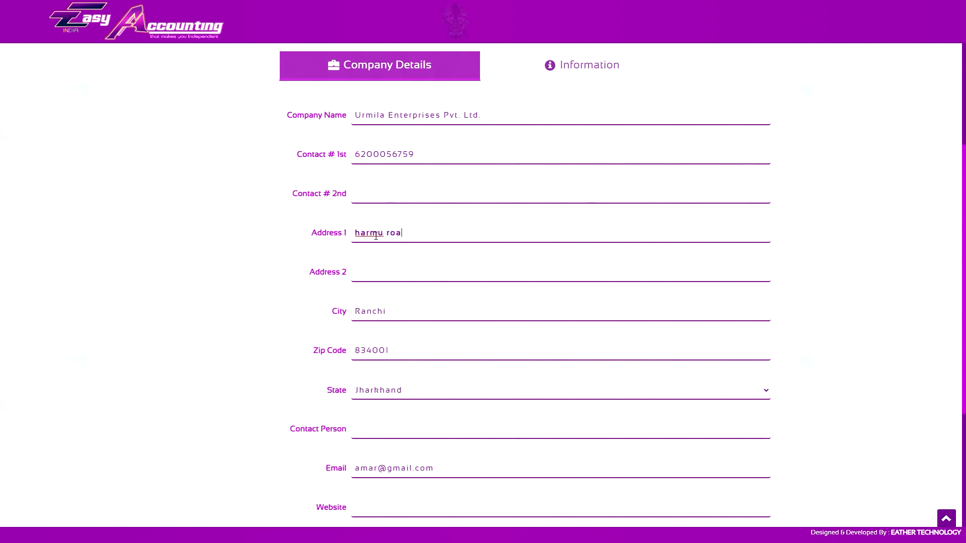
- Validate the edited company details and execute the 2021 - 2022 financial year update
{"action": "scroll", "coordinate": [455, 259], "scroll_direction": "down", "scroll_amount": 4}
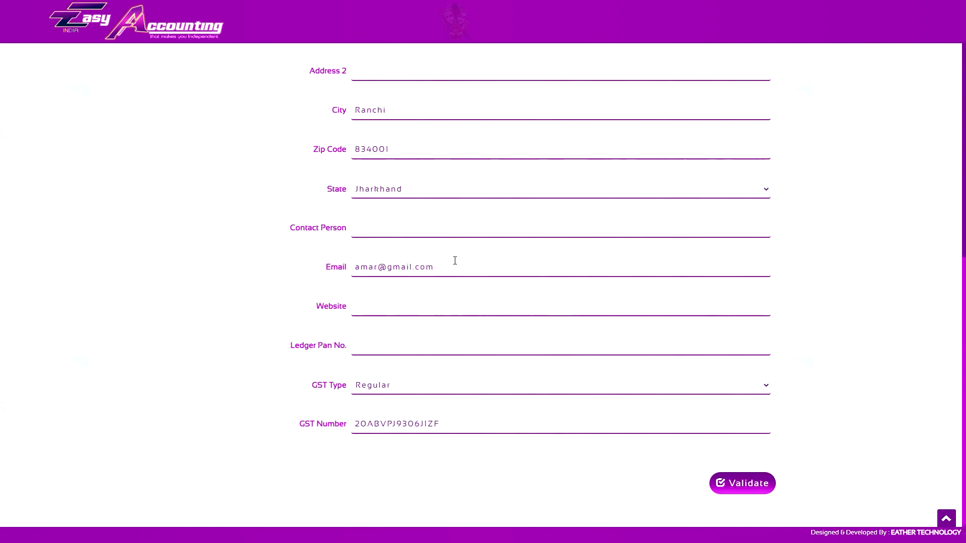
{"action": "left_click", "coordinate": [753, 486]}
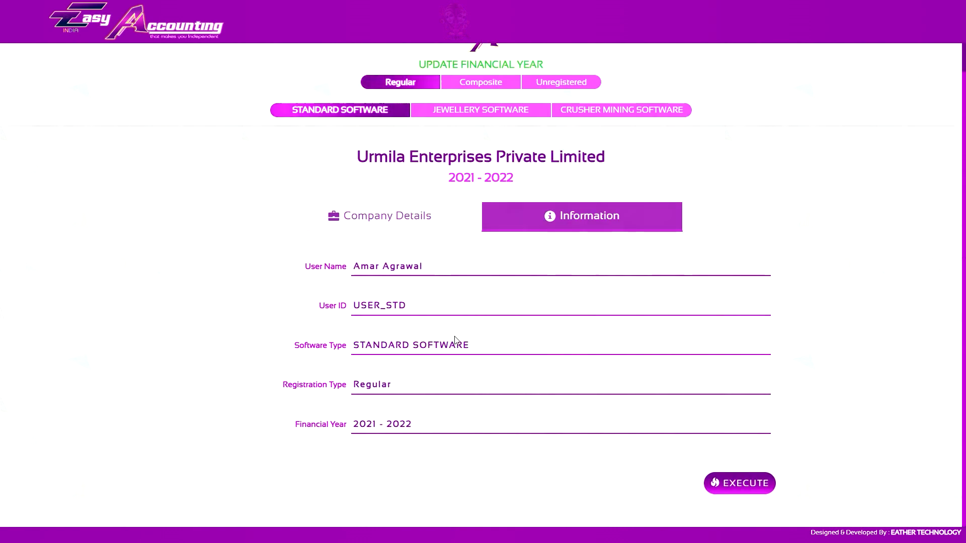
{"action": "left_click", "coordinate": [737, 484]}
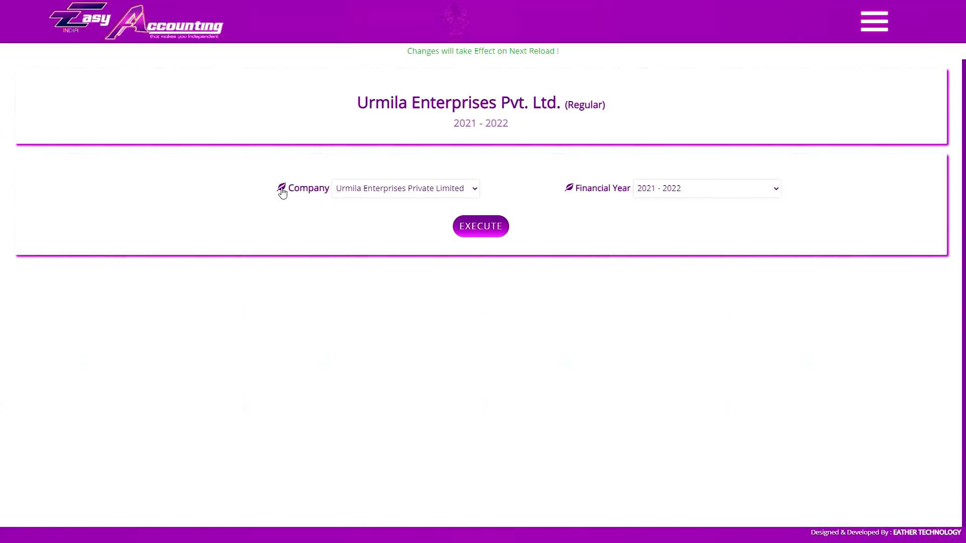
- List ledgers of all types and check the address and contact details in the Urmila Enterprises Pvt. Ltd. ledger
{"action": "left_click", "coordinate": [277, 187]}
{"action": "key", "text": "Return"}
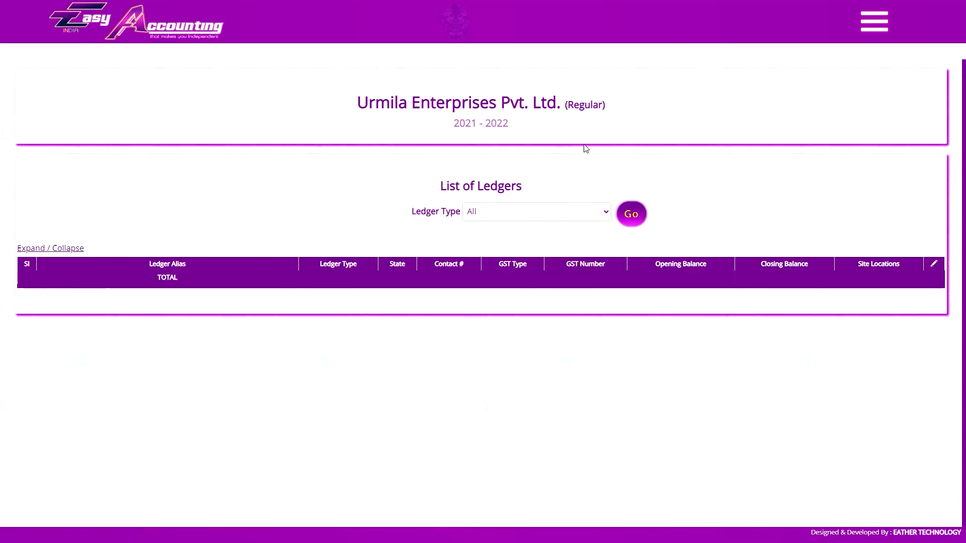
{"action": "left_click", "coordinate": [640, 220]}
{"action": "scroll", "coordinate": [638, 230], "scroll_direction": "down", "scroll_amount": 2}
{"action": "left_click", "coordinate": [150, 405]}
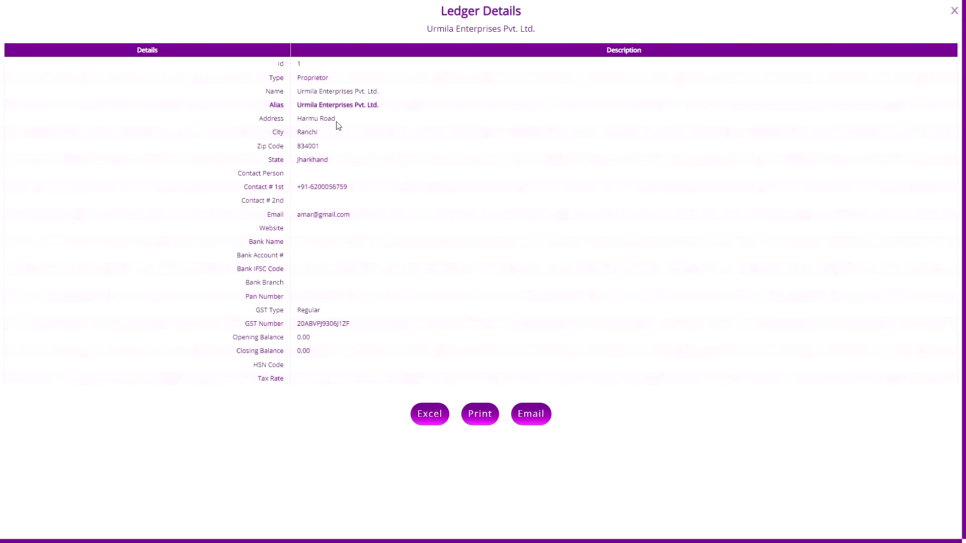
{"action": "left_click", "coordinate": [954, 11]}
- Generate the financial key report for all criteria, and download and open the invoice of the key purchase
{"action": "left_click", "coordinate": [874, 21]}
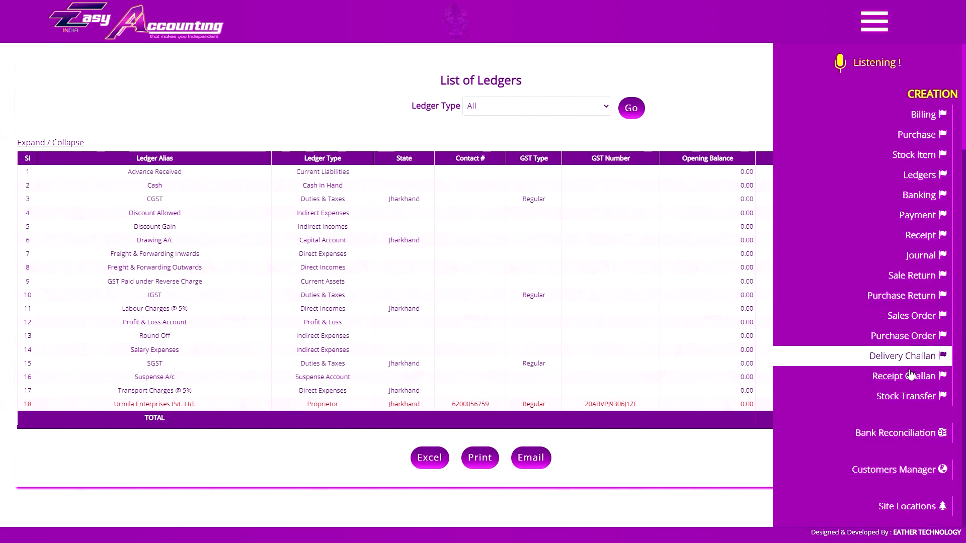
{"action": "scroll", "coordinate": [913, 376], "scroll_direction": "down", "scroll_amount": 9}
{"action": "scroll", "coordinate": [906, 382], "scroll_direction": "down", "scroll_amount": 10}
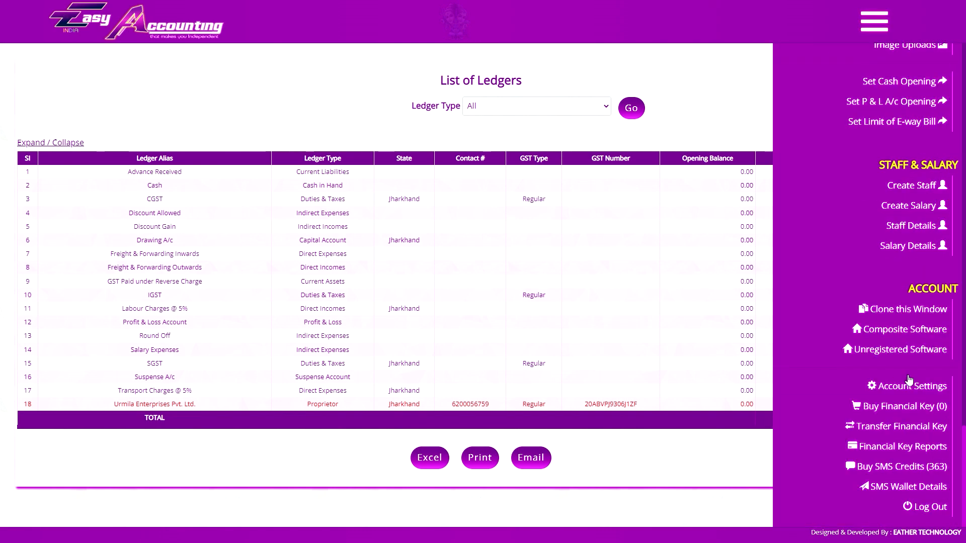
{"action": "left_click", "coordinate": [906, 451]}
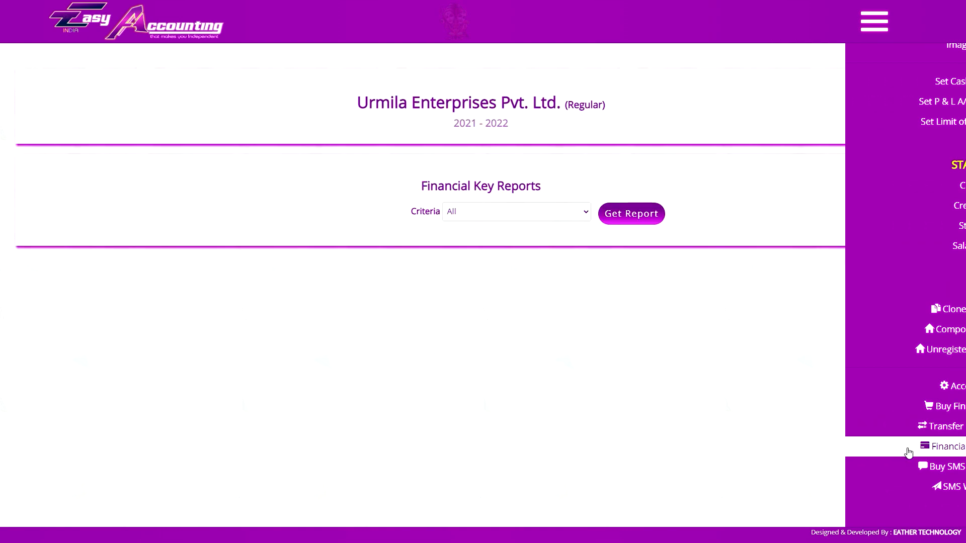
{"action": "left_click", "coordinate": [624, 218]}
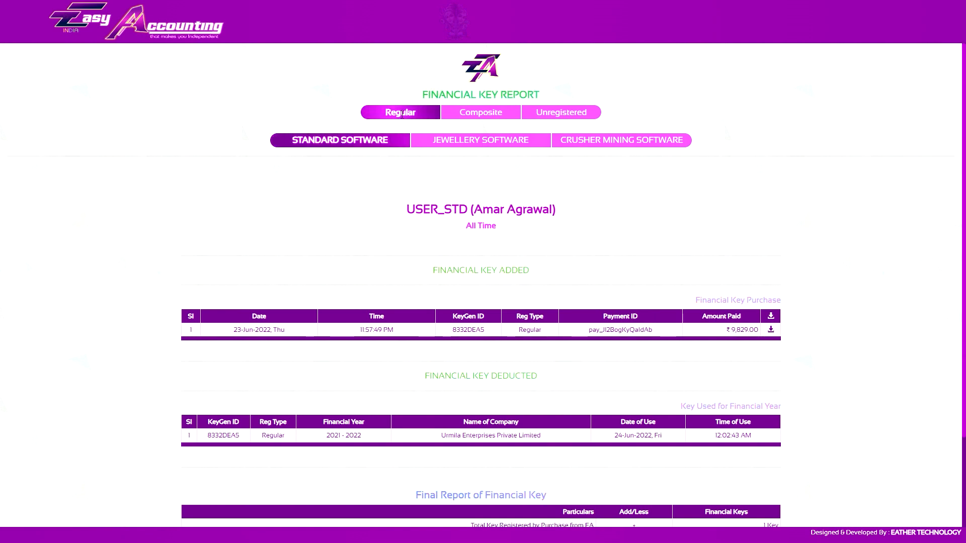
{"action": "scroll", "coordinate": [511, 180], "scroll_direction": "down", "scroll_amount": 3}
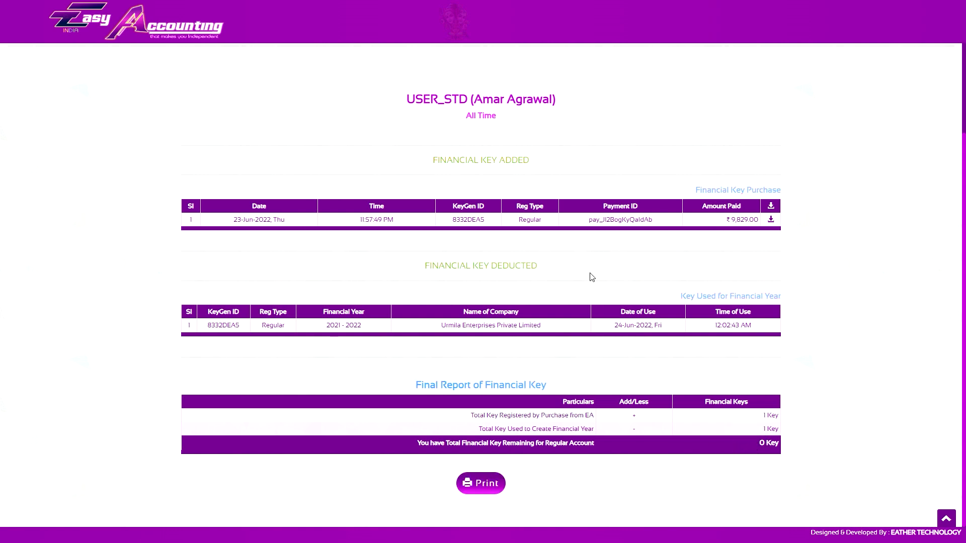
{"action": "left_click", "coordinate": [771, 219]}
{"action": "left_click", "coordinate": [39, 529]}
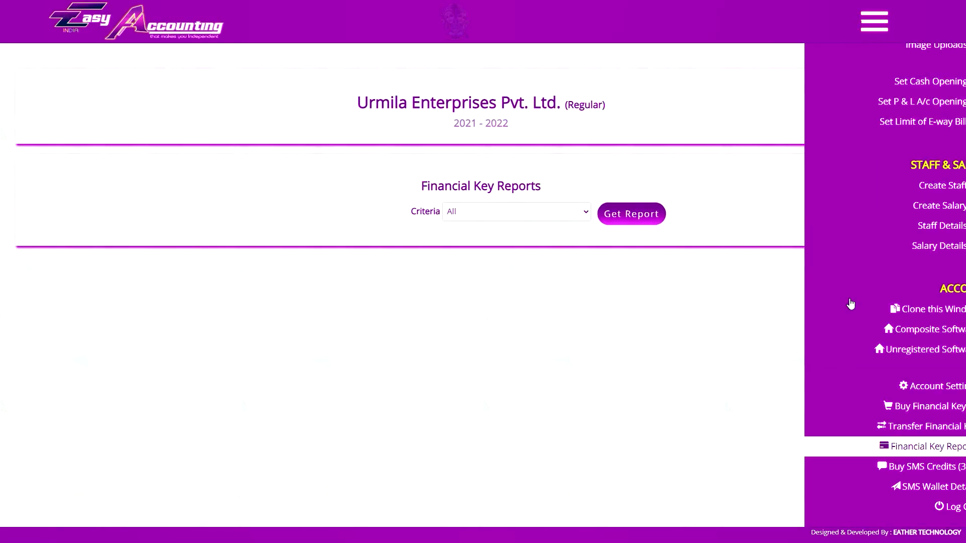
- Open the default company setting and check which companies can be chosen
{"action": "scroll", "coordinate": [868, 356], "scroll_direction": "up", "scroll_amount": 8}
{"action": "scroll", "coordinate": [868, 356], "scroll_direction": "up", "scroll_amount": 1}
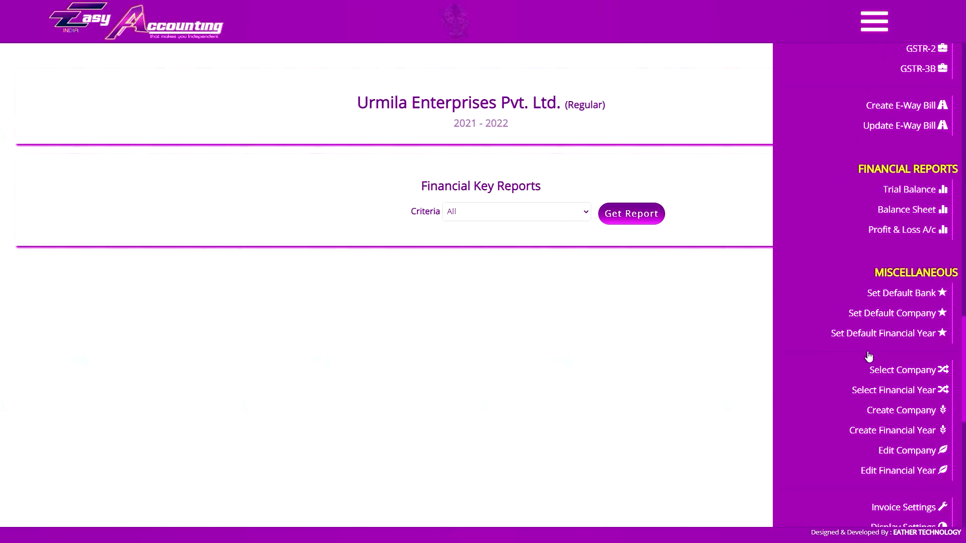
{"action": "left_click", "coordinate": [899, 318]}
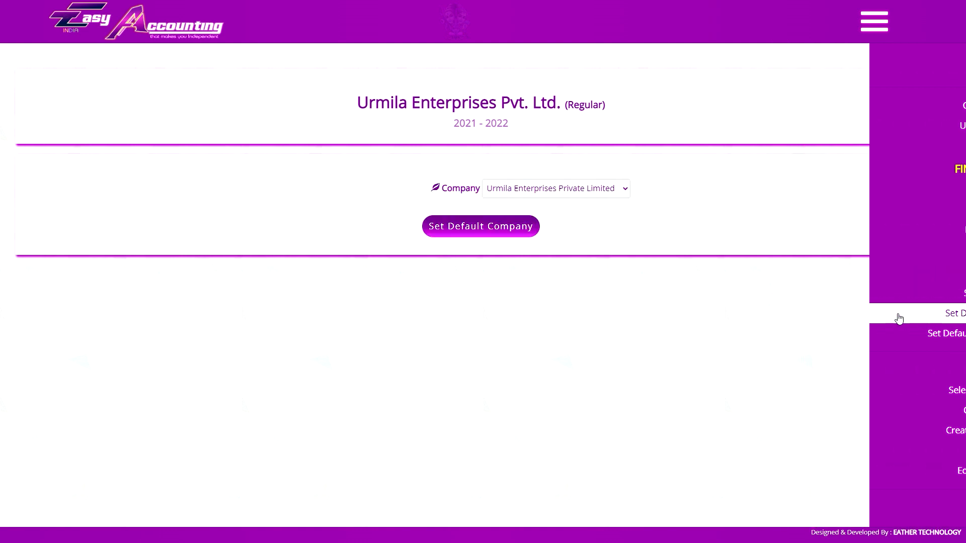
{"action": "left_click", "coordinate": [596, 195]}
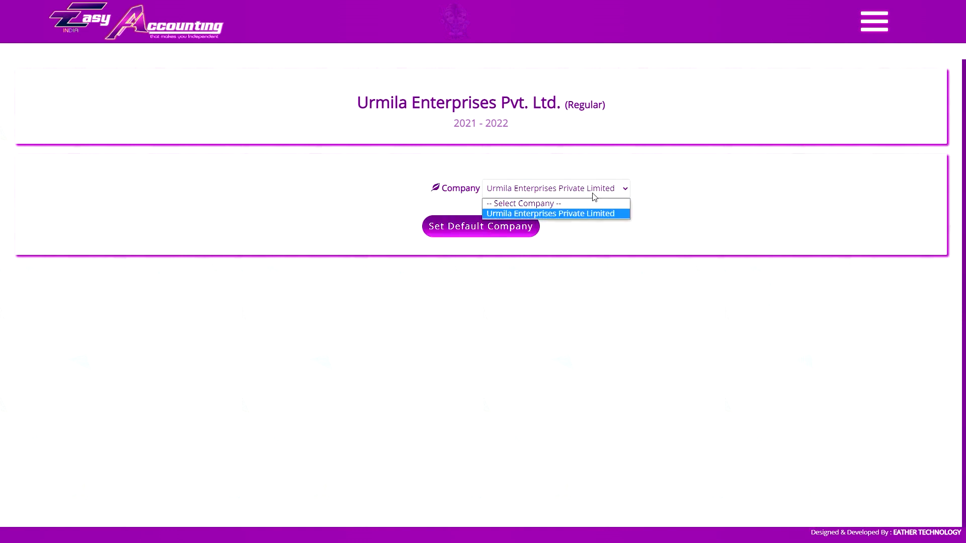
{"action": "left_click", "coordinate": [595, 196]}
{"action": "left_click", "coordinate": [595, 196]}
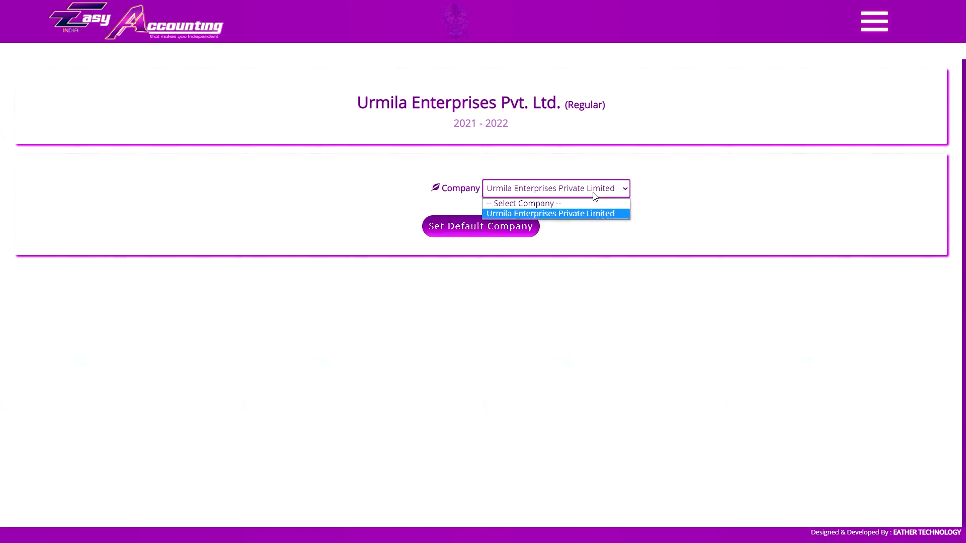
{"action": "left_click", "coordinate": [596, 197]}
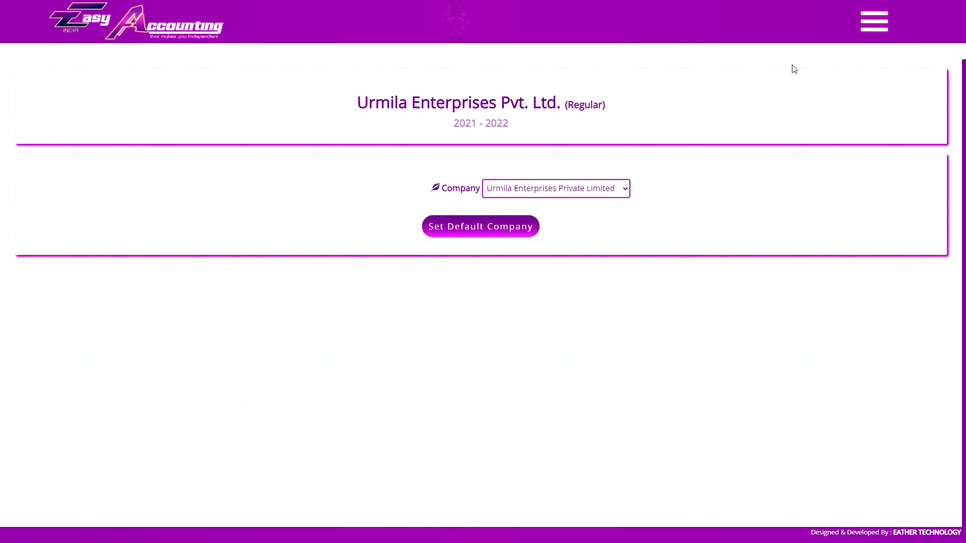
- Set Urmila Enterprises Private Limited as the default company
{"action": "left_click", "coordinate": [873, 28]}
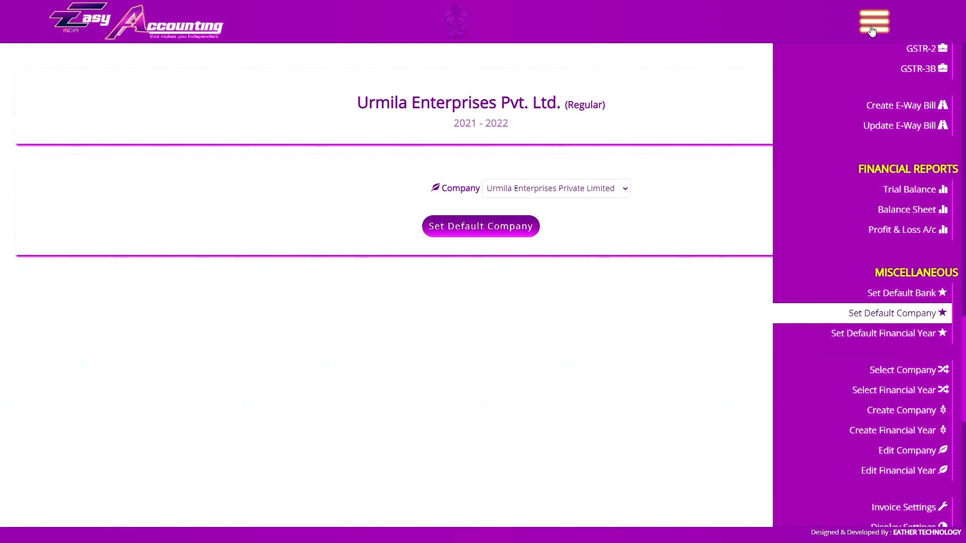
{"action": "left_click", "coordinate": [878, 315]}
{"action": "left_click", "coordinate": [579, 196]}
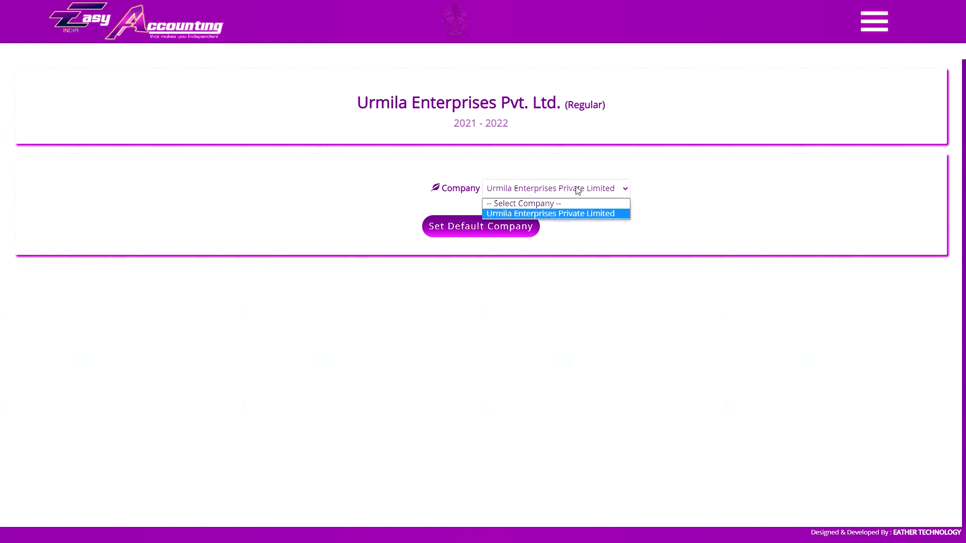
{"action": "left_click", "coordinate": [568, 198]}
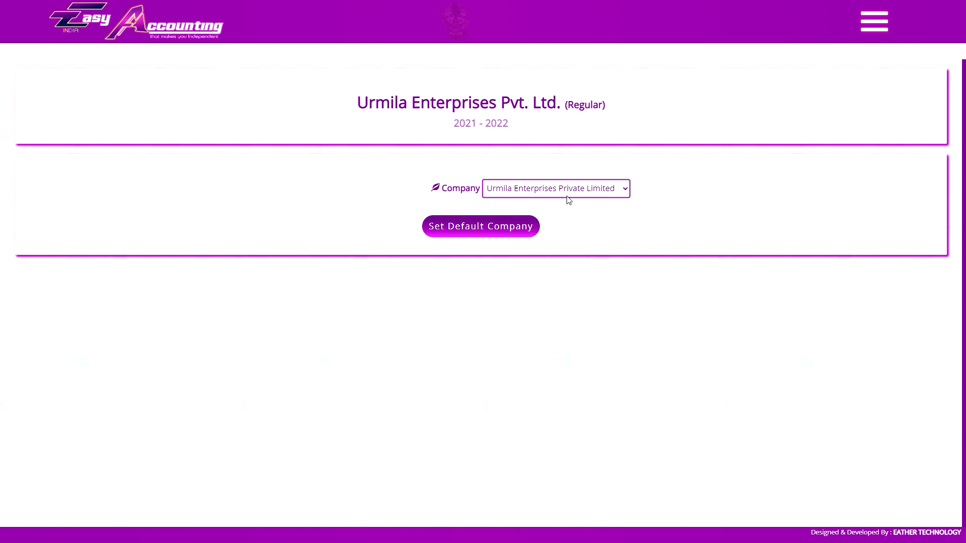
{"action": "left_click", "coordinate": [478, 226]}
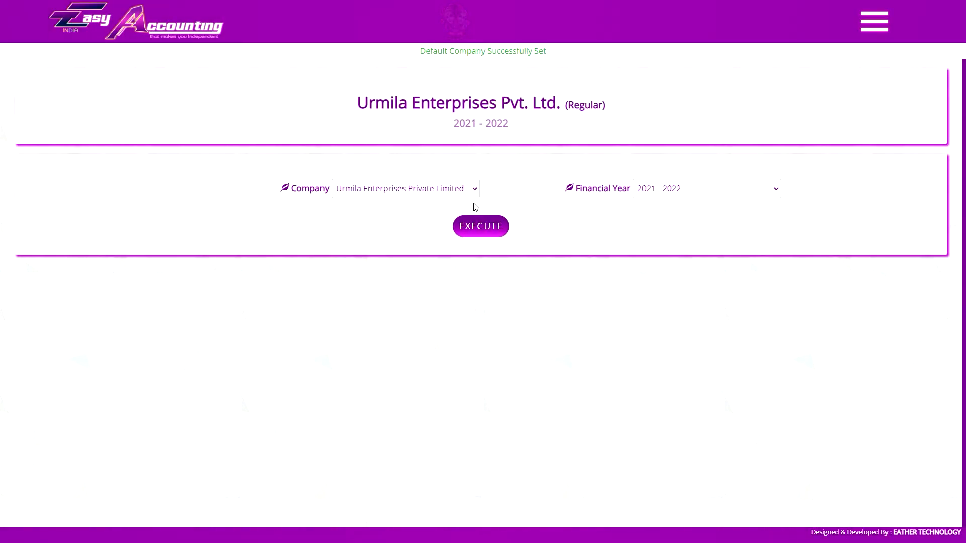
- Set 2021 - 2022 as the default financial year for Urmila Enterprises Private Limited
{"action": "left_click", "coordinate": [664, 194]}
{"action": "left_click", "coordinate": [666, 187]}
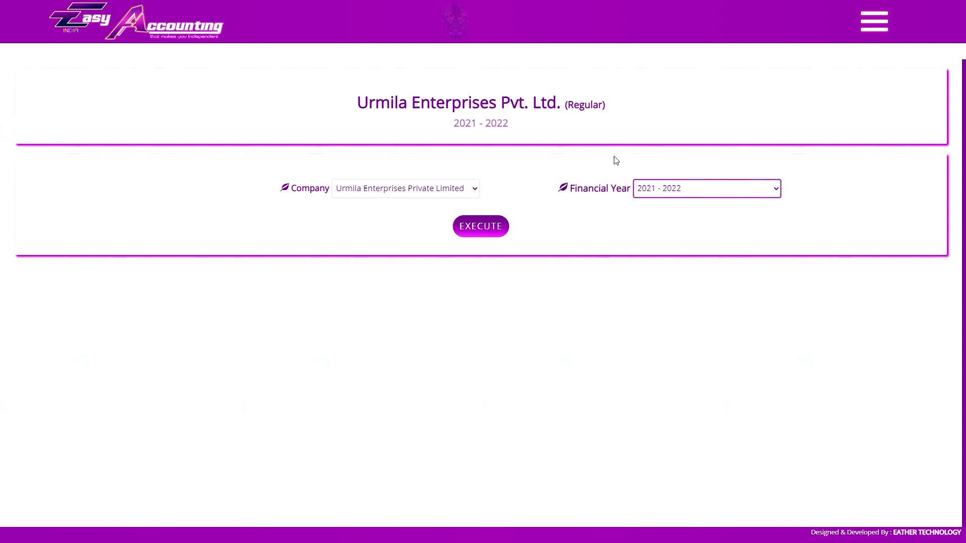
{"action": "left_click", "coordinate": [878, 22]}
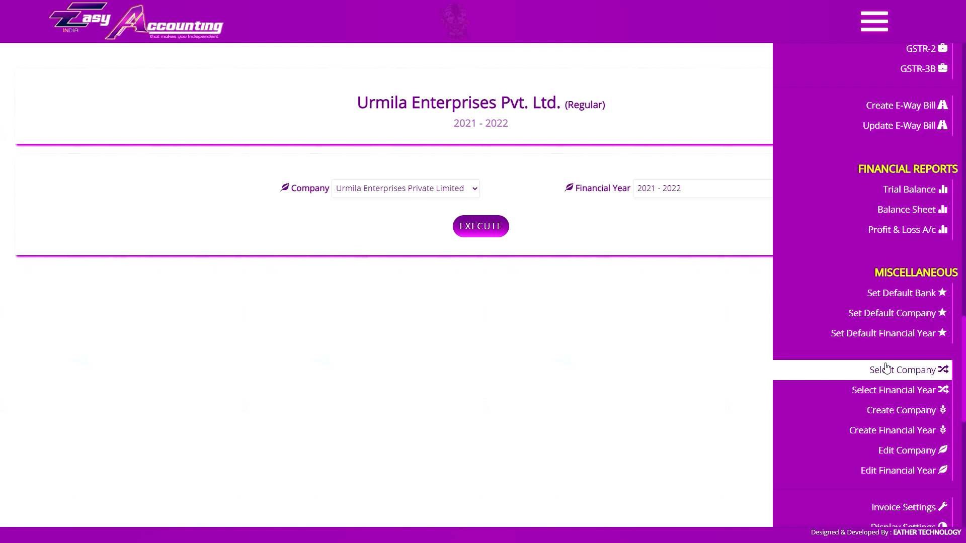
{"action": "left_click", "coordinate": [885, 334]}
{"action": "left_click", "coordinate": [355, 189]}
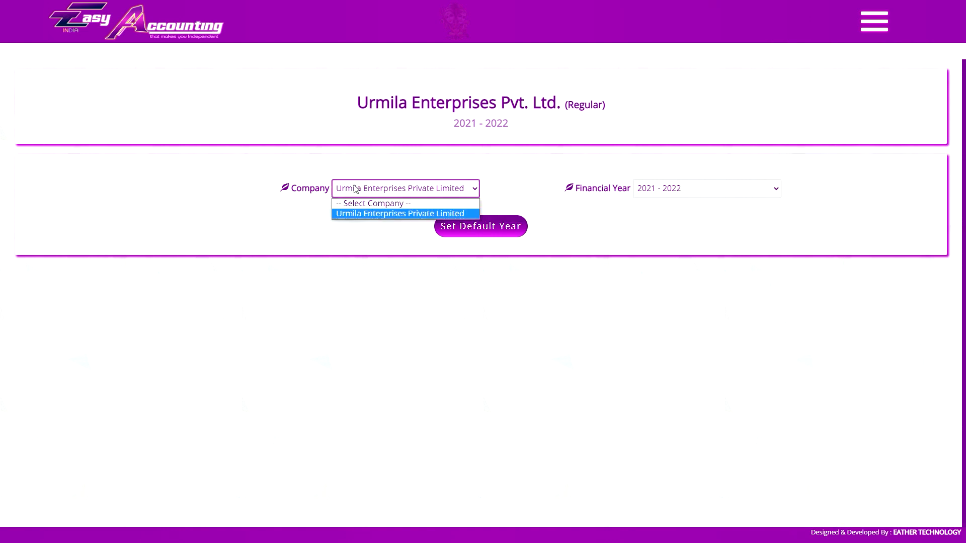
{"action": "left_click", "coordinate": [365, 217]}
{"action": "left_click", "coordinate": [672, 191]}
{"action": "left_click", "coordinate": [654, 214]}
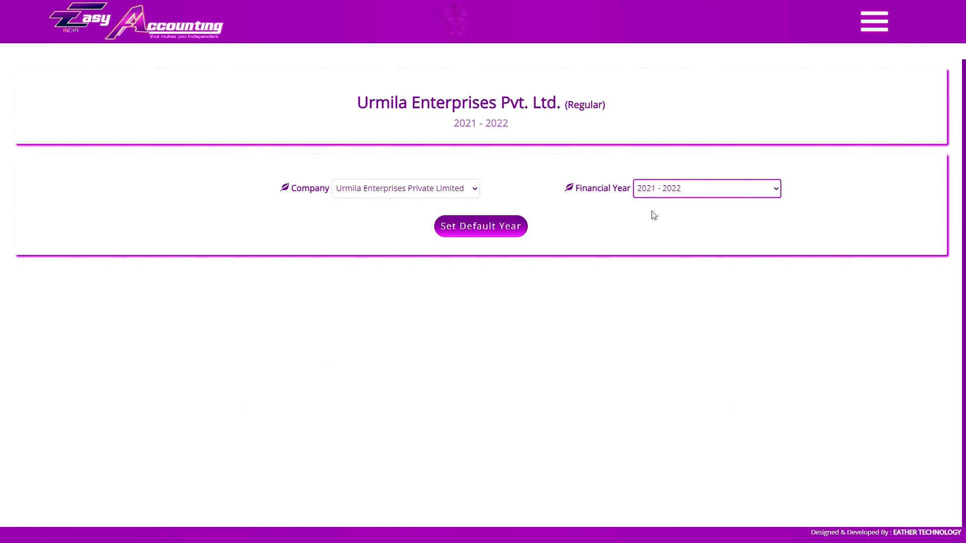
{"action": "left_click", "coordinate": [480, 229]}
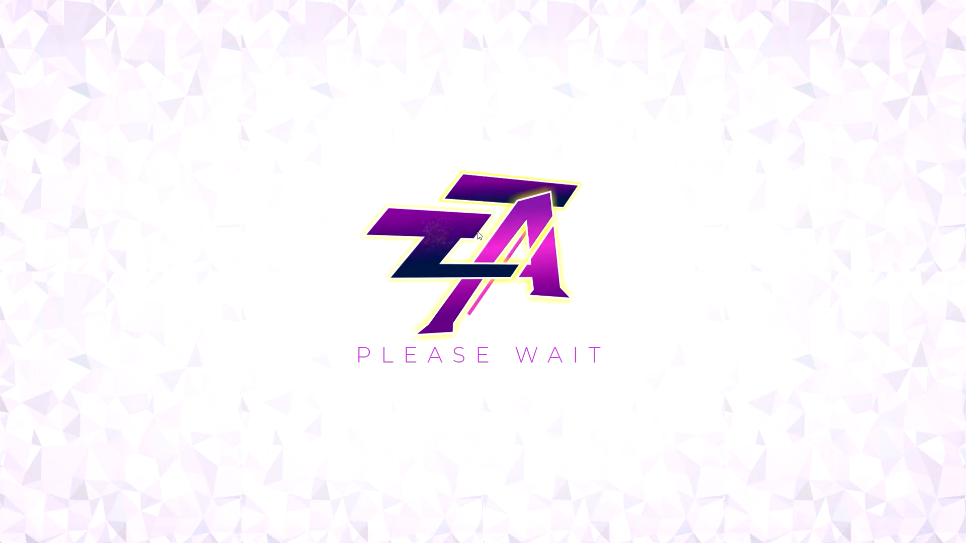
{"action": "left_click", "coordinate": [481, 226]}
- Review the debit and credit figures in the trial balance's final report for 2021 - 2022
{"action": "scroll", "coordinate": [608, 233], "scroll_direction": "down", "scroll_amount": 10}
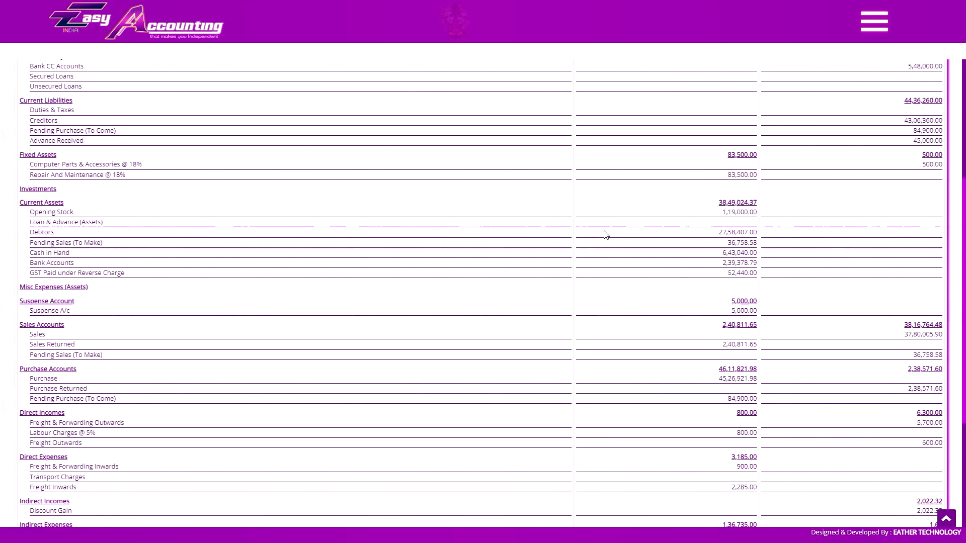
{"action": "scroll", "coordinate": [606, 384], "scroll_direction": "up", "scroll_amount": 10}
{"action": "scroll", "coordinate": [606, 384], "scroll_direction": "up", "scroll_amount": 1}
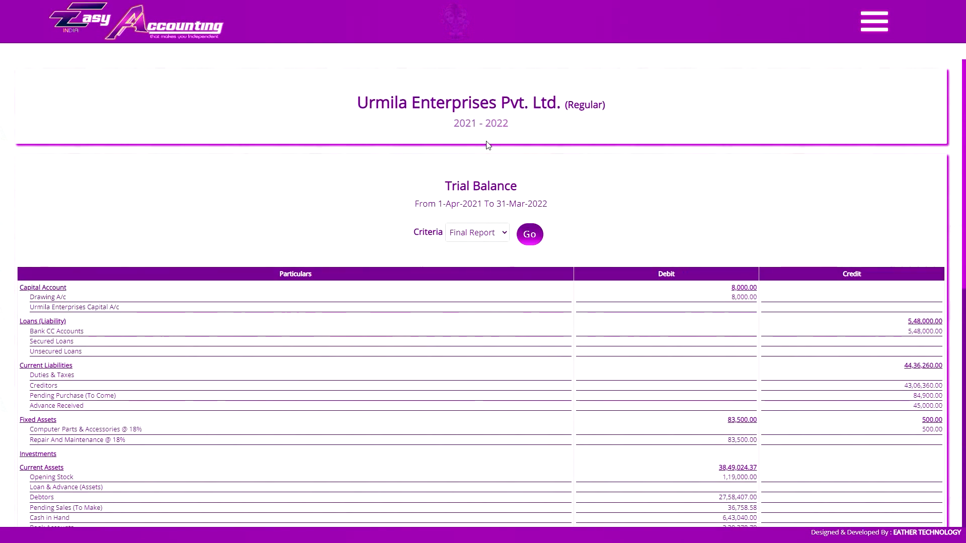
- Bring up the list of ledgers and look through their opening and closing balances
{"action": "left_click", "coordinate": [874, 21]}
{"action": "left_click", "coordinate": [911, 186]}
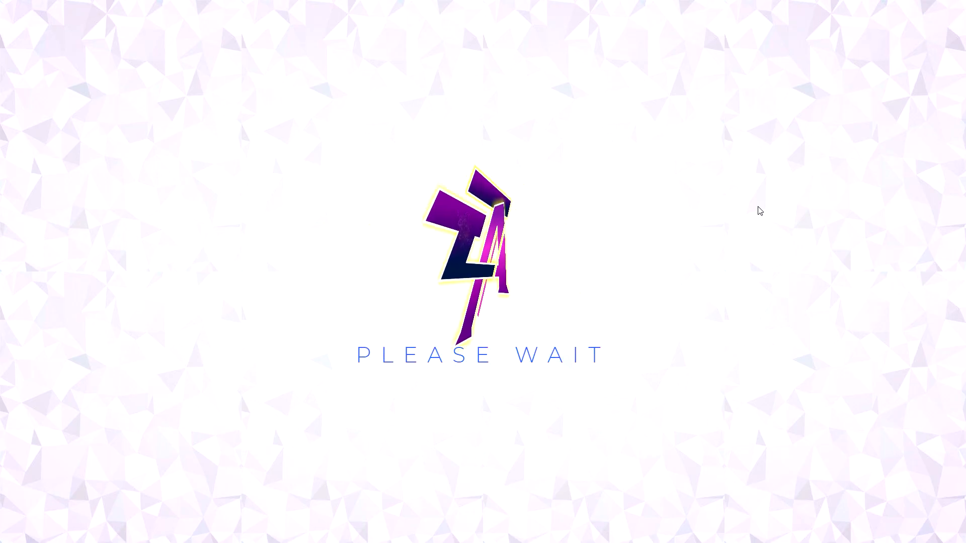
{"action": "scroll", "coordinate": [631, 249], "scroll_direction": "down", "scroll_amount": 5}
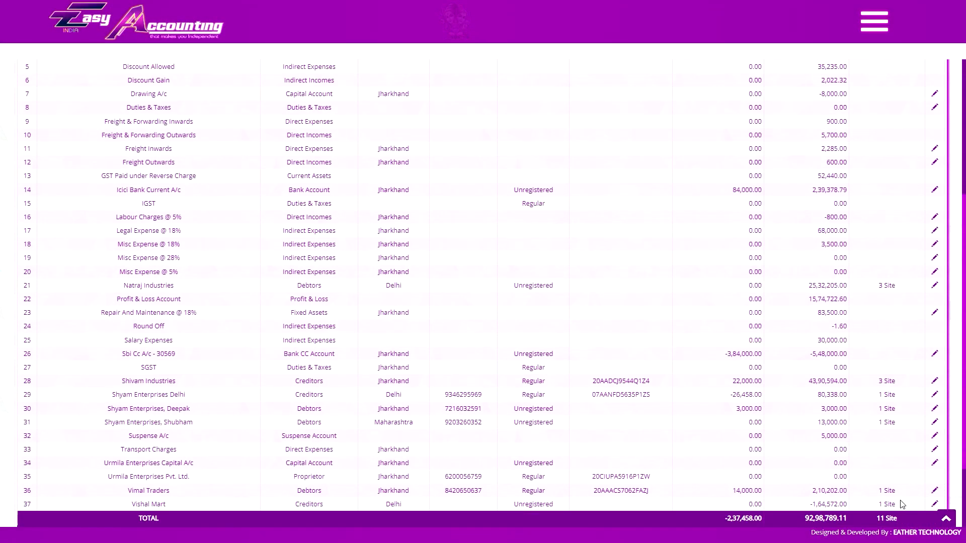
{"action": "scroll", "coordinate": [901, 485], "scroll_direction": "down", "scroll_amount": 1}
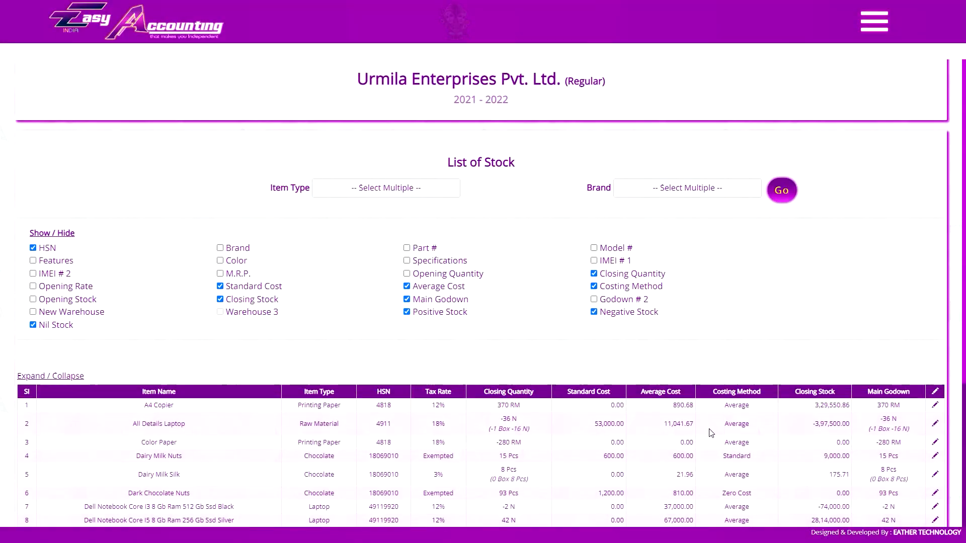
{"action": "scroll", "coordinate": [483, 302], "scroll_direction": "down", "scroll_amount": 3}
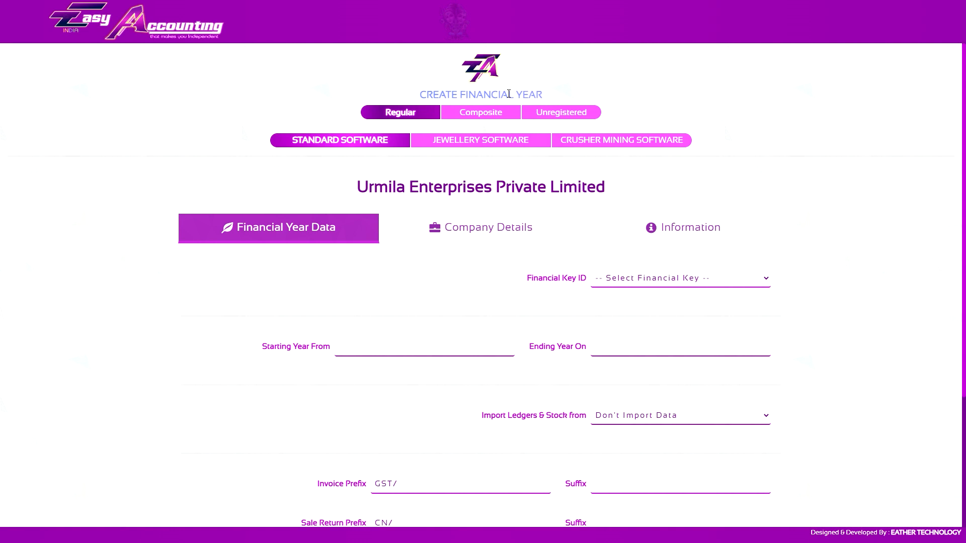
{"action": "scroll", "coordinate": [425, 209], "scroll_direction": "down", "scroll_amount": 3}
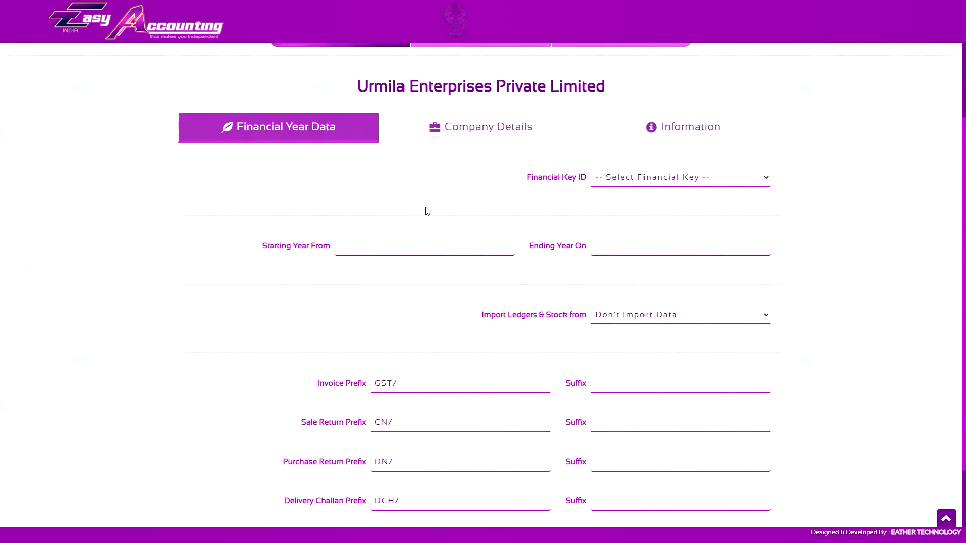
{"action": "left_click", "coordinate": [398, 245]}
{"action": "type", "text": "2022"}
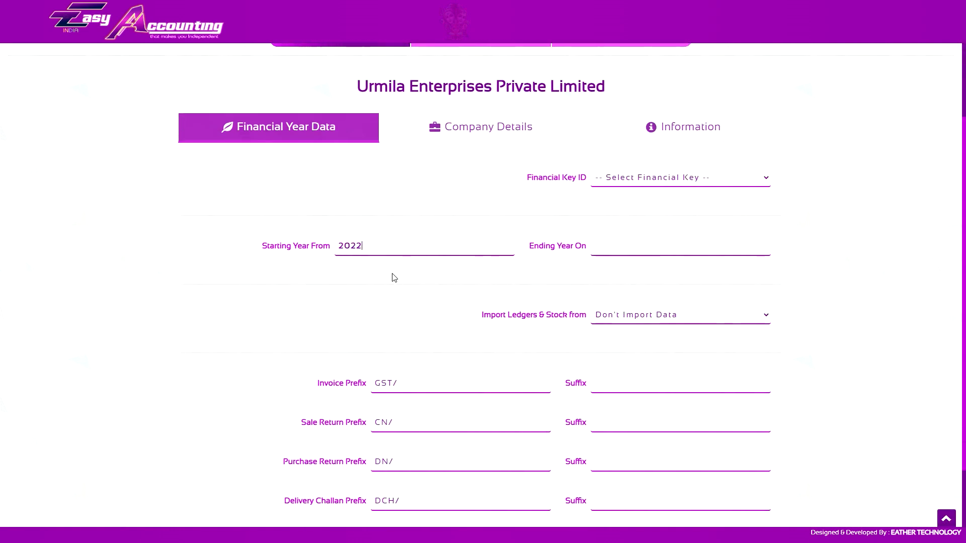
{"action": "left_click", "coordinate": [392, 275]}
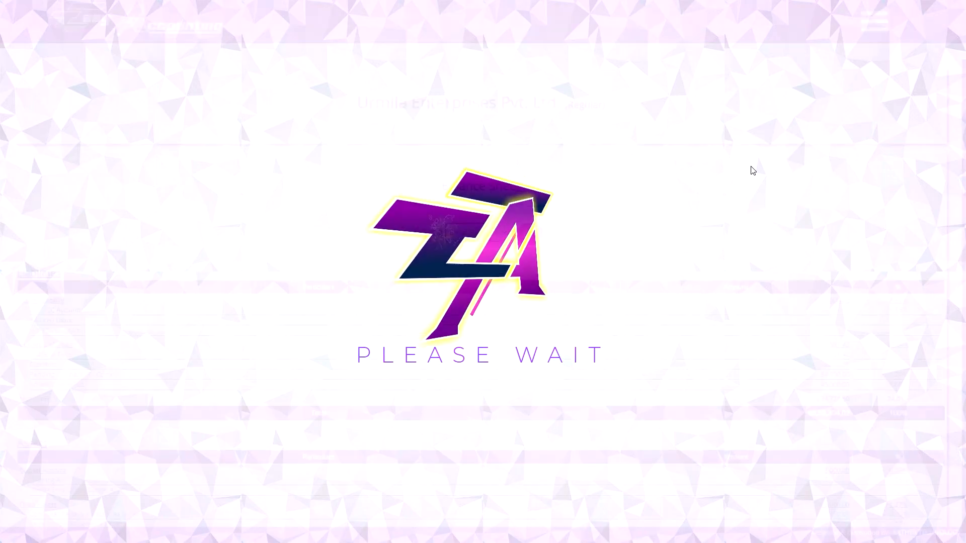
- Bring up the delivery challan list and restrict it to pending challans
{"action": "scroll", "coordinate": [599, 312], "scroll_direction": "down", "scroll_amount": 5}
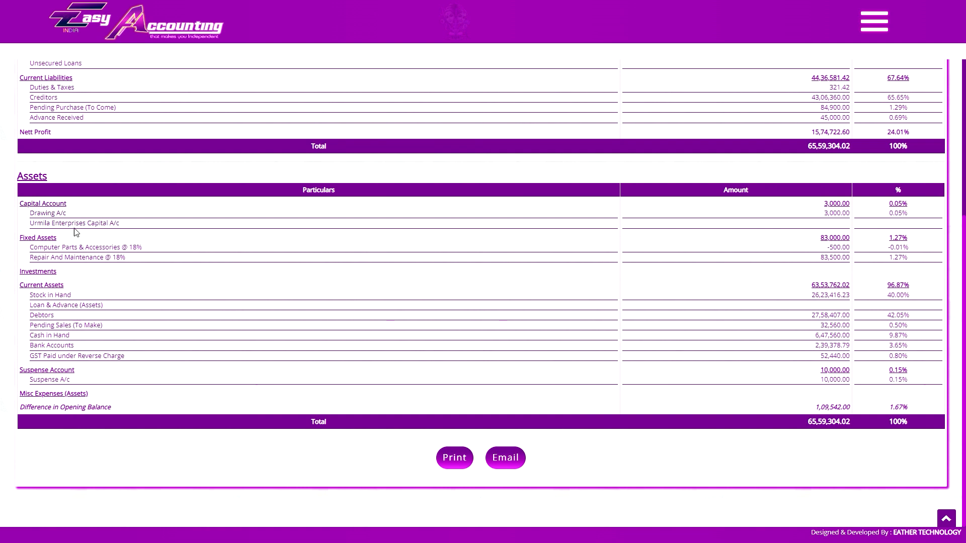
{"action": "left_click", "coordinate": [874, 21]}
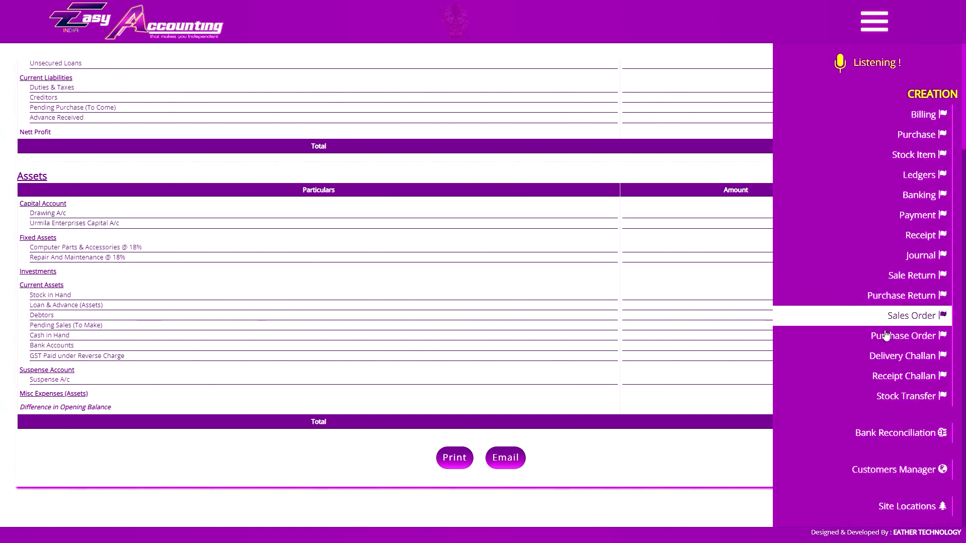
{"action": "scroll", "coordinate": [888, 333], "scroll_direction": "down", "scroll_amount": 9}
{"action": "left_click", "coordinate": [904, 321]}
{"action": "left_click", "coordinate": [667, 261]}
{"action": "left_click", "coordinate": [655, 286]}
{"action": "left_click", "coordinate": [632, 213]}
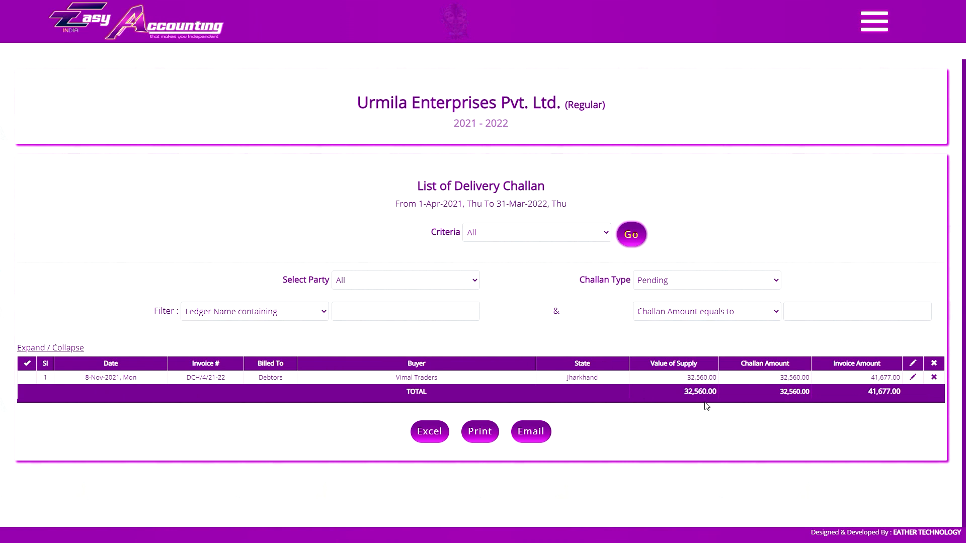
- Filter the pending delivery challans by the party Vimal Traders
{"action": "left_click", "coordinate": [384, 280]}
{"action": "left_click", "coordinate": [384, 377]}
{"action": "left_click", "coordinate": [384, 285]}
{"action": "left_click", "coordinate": [384, 365]}
{"action": "left_click", "coordinate": [629, 237]}
- Select the Vimal Traders delivery challan and create an invoice from it with items populated group wise
{"action": "left_click", "coordinate": [26, 365]}
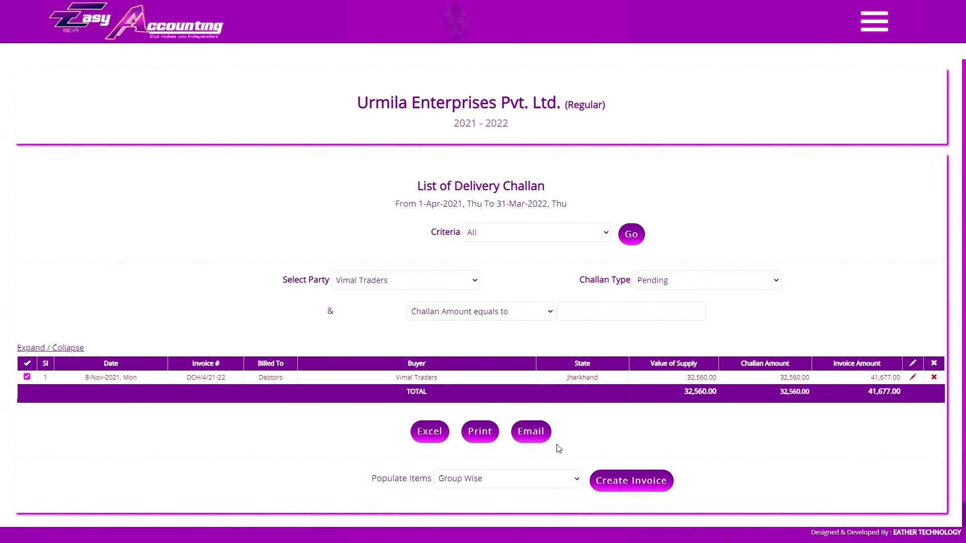
{"action": "left_click", "coordinate": [631, 480]}
{"action": "key", "text": "Return"}
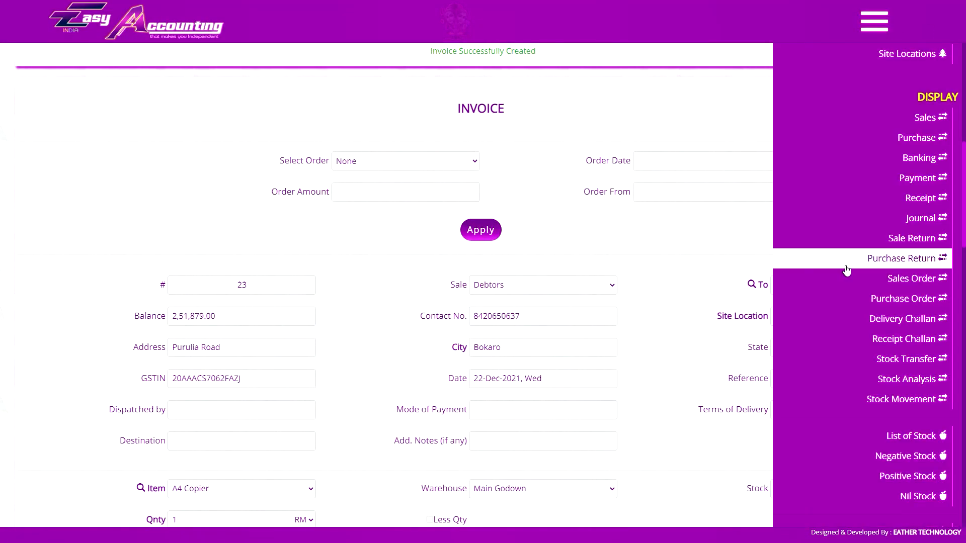
- List the pending receipt challans for the party Shyam Enterprises Delhi
{"action": "left_click", "coordinate": [904, 339]}
{"action": "left_click", "coordinate": [642, 260]}
{"action": "left_click", "coordinate": [649, 282]}
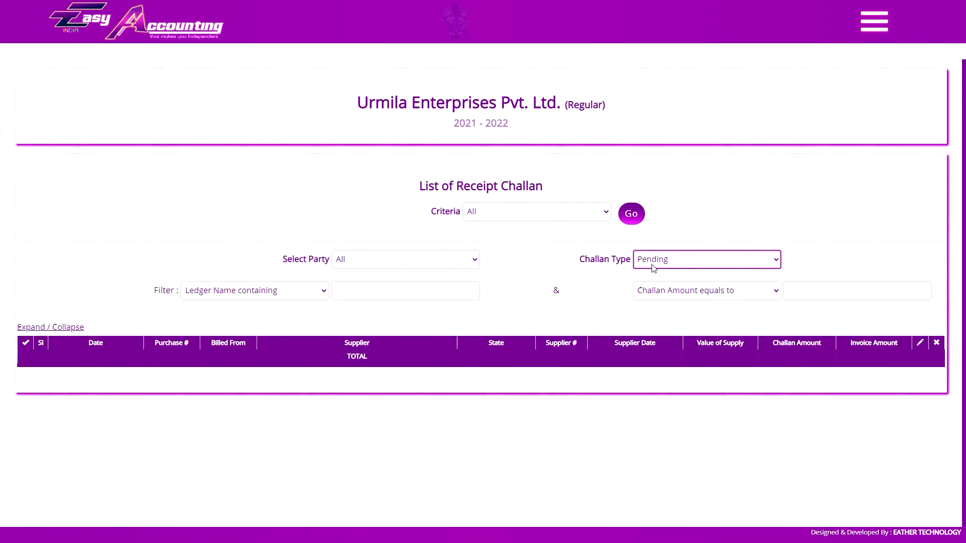
{"action": "left_click", "coordinate": [421, 284]}
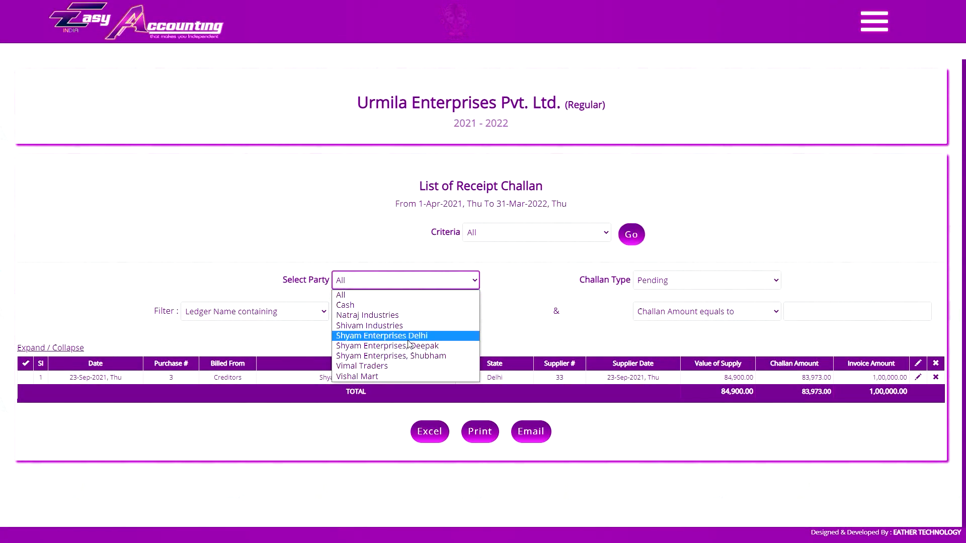
{"action": "left_click", "coordinate": [421, 337]}
{"action": "left_click", "coordinate": [619, 243]}
- Create a purchase from the Shyam Enterprises Delhi receipt challan with supplier's bill number 5
{"action": "left_click", "coordinate": [26, 363]}
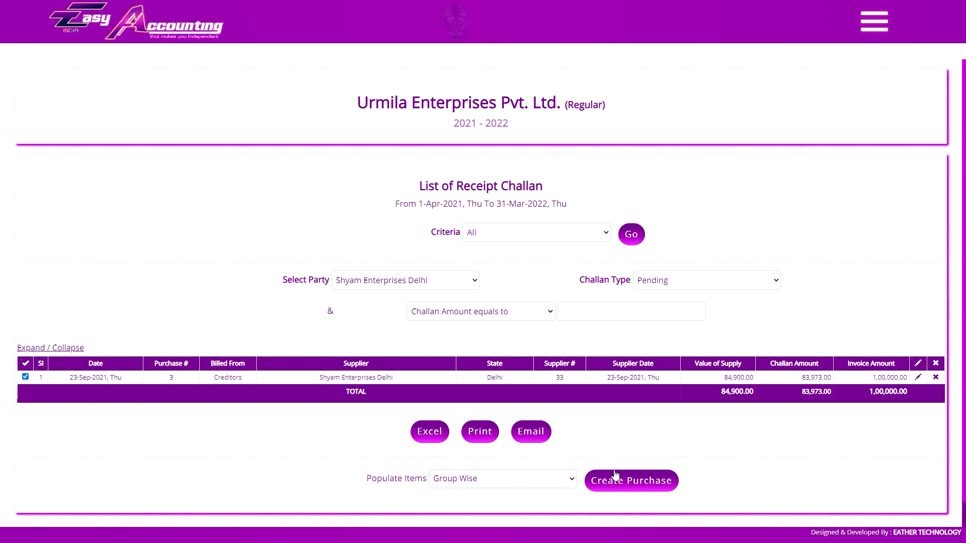
{"action": "left_click", "coordinate": [611, 480]}
{"action": "type", "text": "1"}
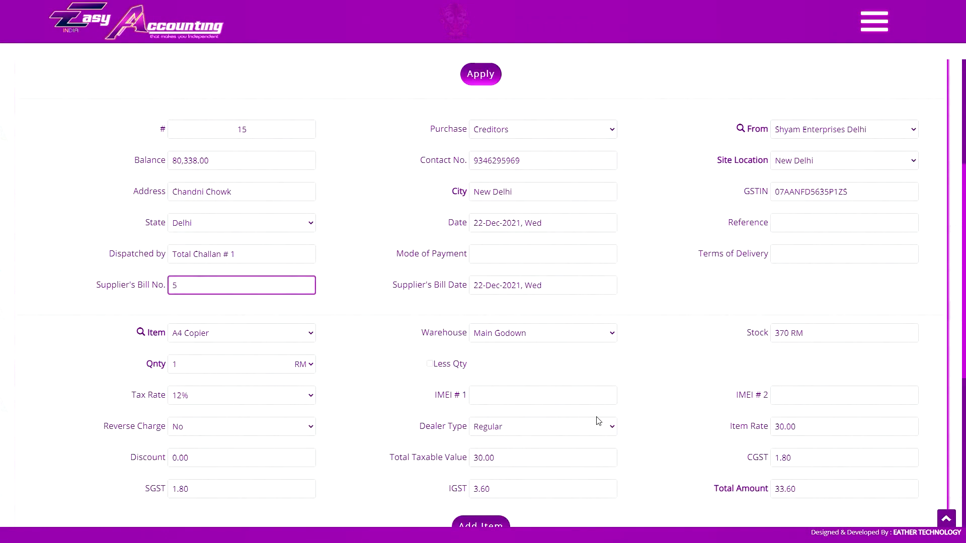
{"action": "scroll", "coordinate": [612, 436], "scroll_direction": "down", "scroll_amount": 6}
{"action": "left_click", "coordinate": [607, 433]}
{"action": "left_click", "coordinate": [694, 249]}
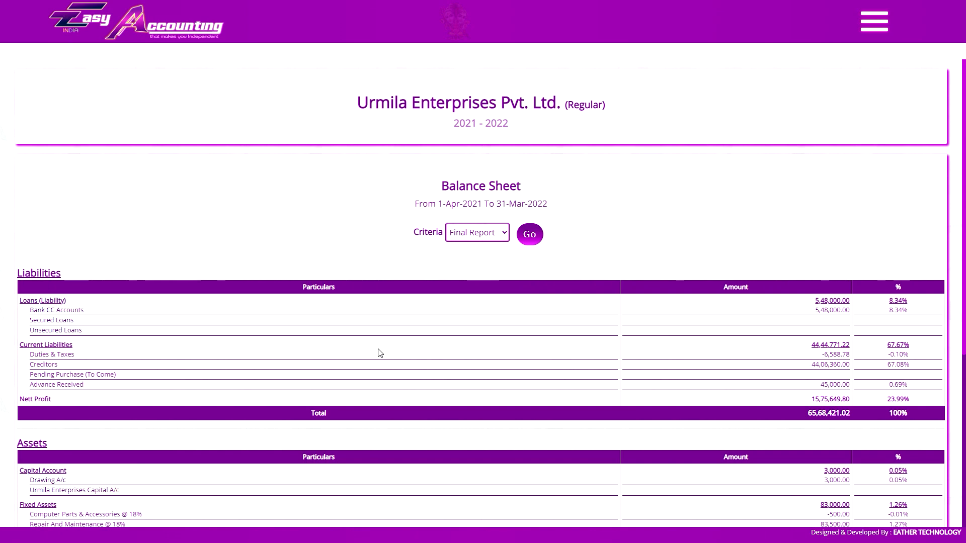
- Review the balance sheet's final report, and create a Capital Account ledger named "urmila enterprises capital a/c"
{"action": "scroll", "coordinate": [380, 353], "scroll_direction": "down", "scroll_amount": 2}
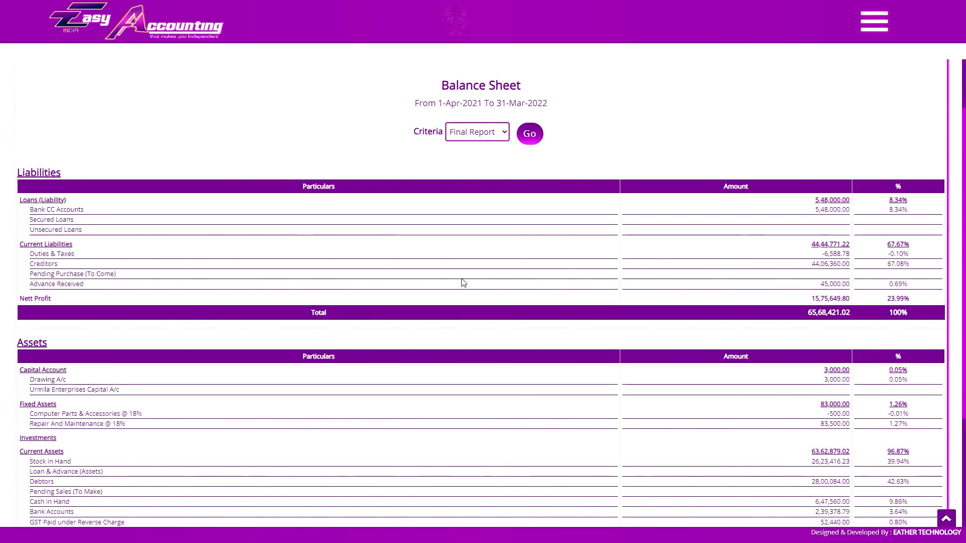
{"action": "scroll", "coordinate": [89, 333], "scroll_direction": "down", "scroll_amount": 3}
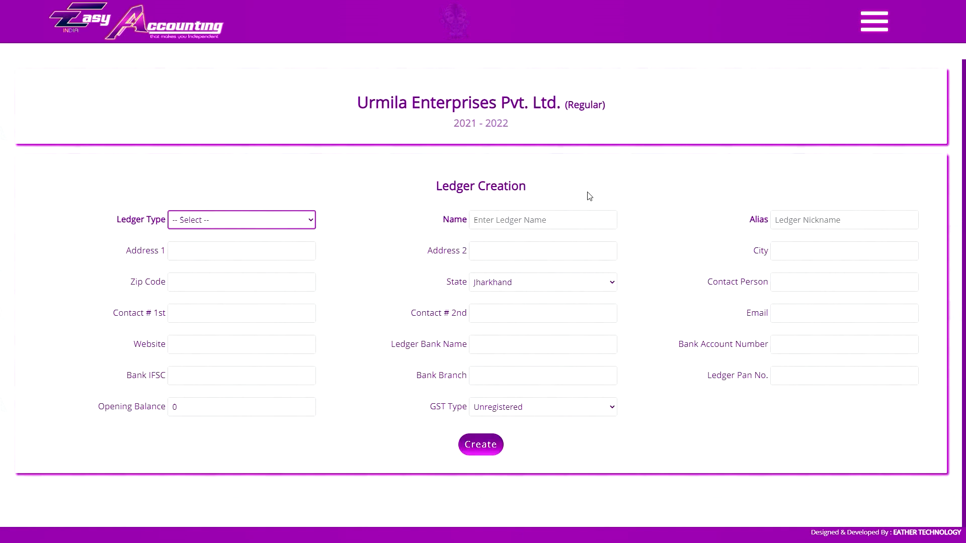
{"action": "left_click", "coordinate": [587, 216]}
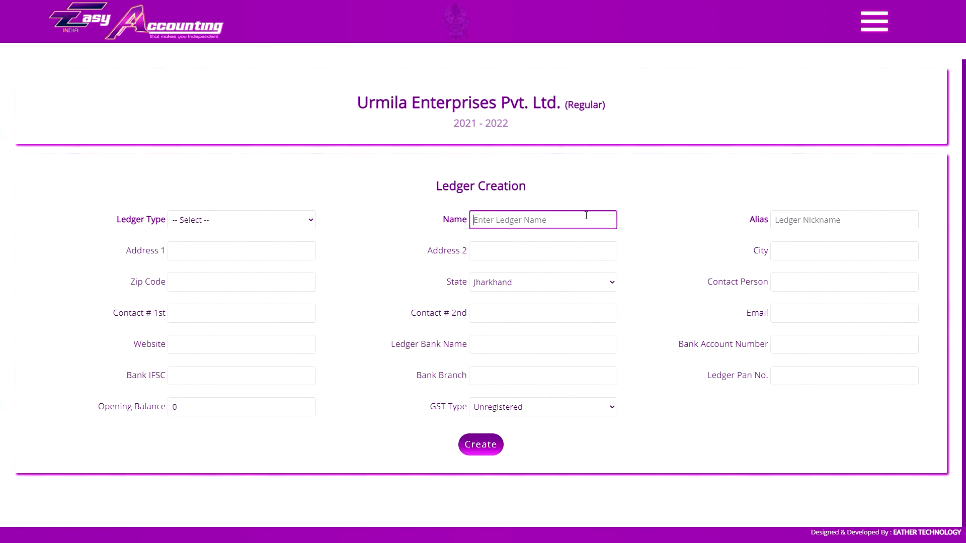
{"action": "type", "text": "urmila enterprises capital a/c"}
{"action": "left_click", "coordinate": [203, 226]}
{"action": "left_click", "coordinate": [232, 299]}
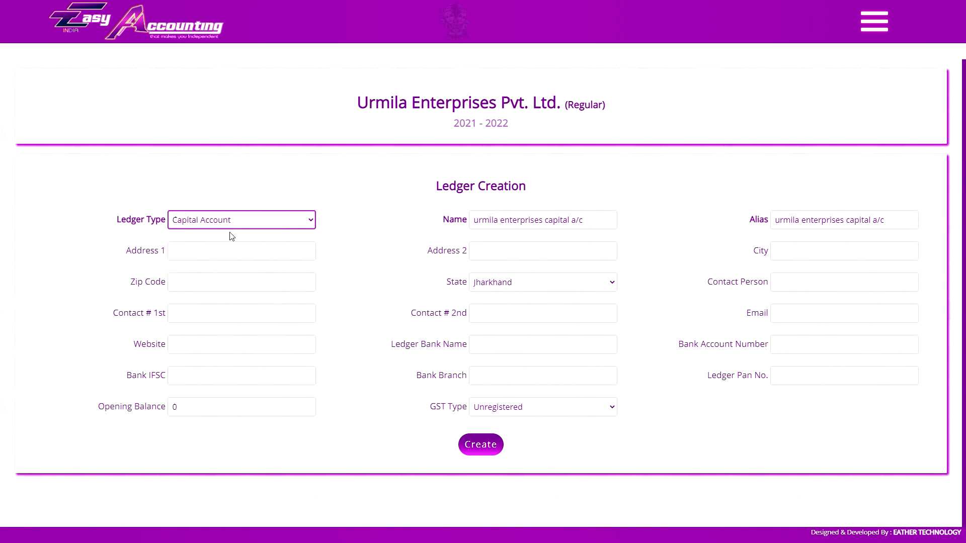
{"action": "left_click", "coordinate": [480, 447]}
- Start a journal entry to Profit & Loss Account from Urmila Enterprises Capital A/c
{"action": "scroll", "coordinate": [240, 373], "scroll_direction": "down", "scroll_amount": 7}
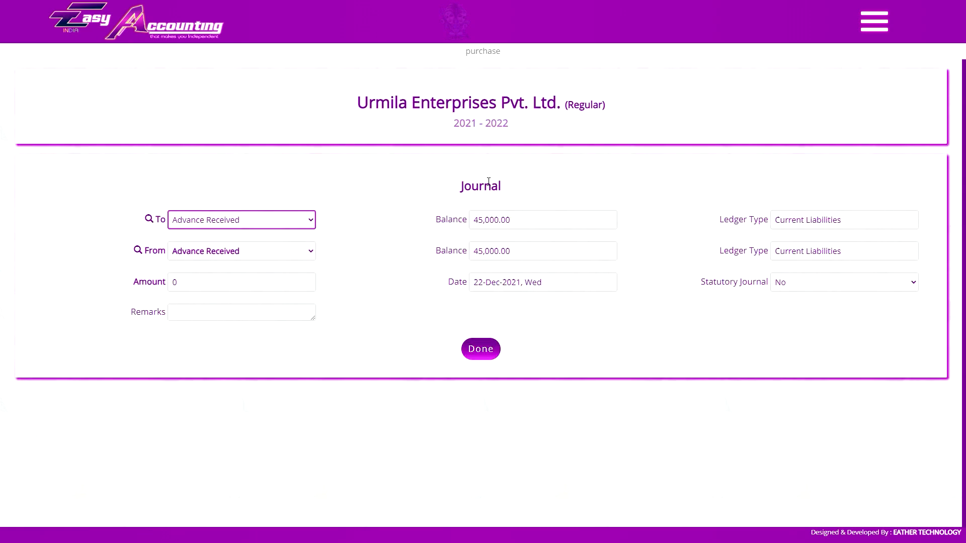
{"action": "left_click", "coordinate": [254, 225]}
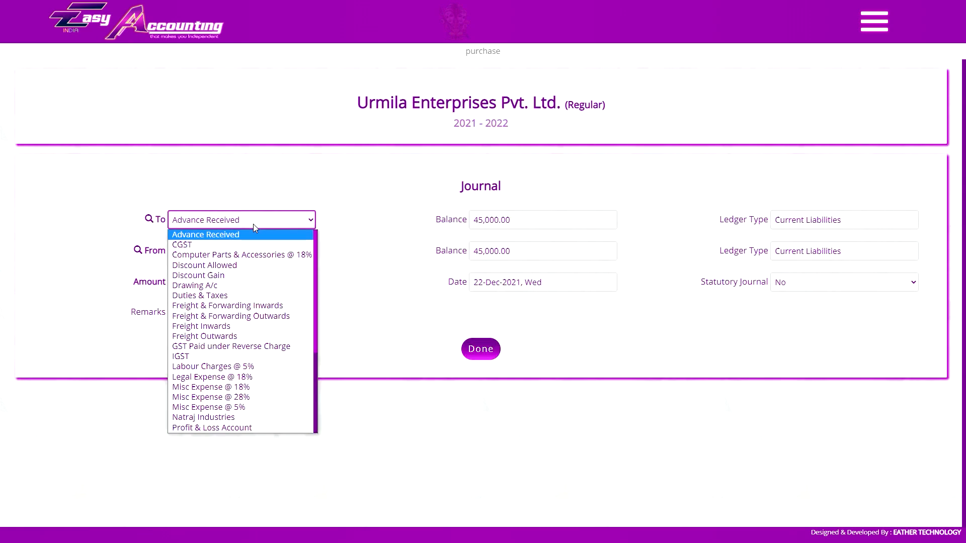
{"action": "key", "text": "p"}
{"action": "key", "text": "Return"}
{"action": "left_click", "coordinate": [222, 254]}
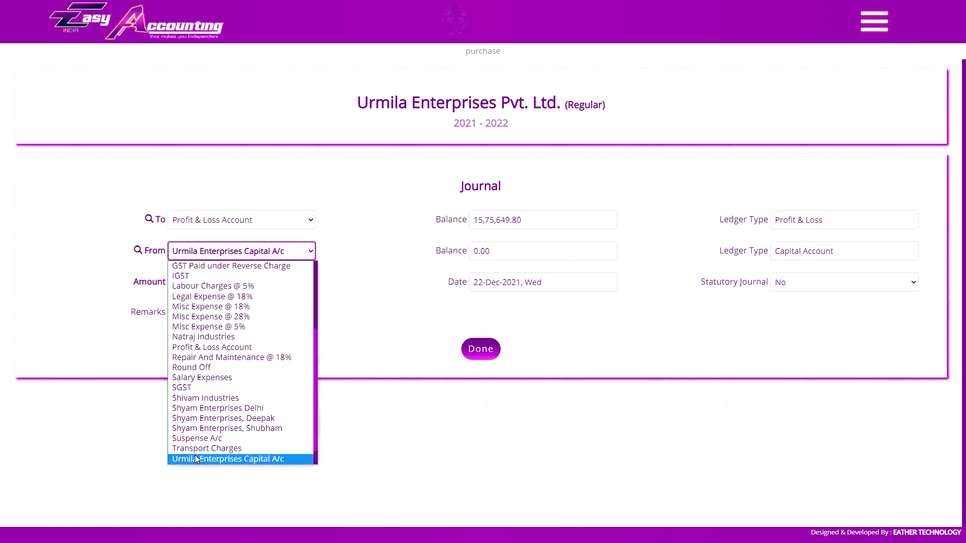
{"action": "left_click", "coordinate": [195, 456]}
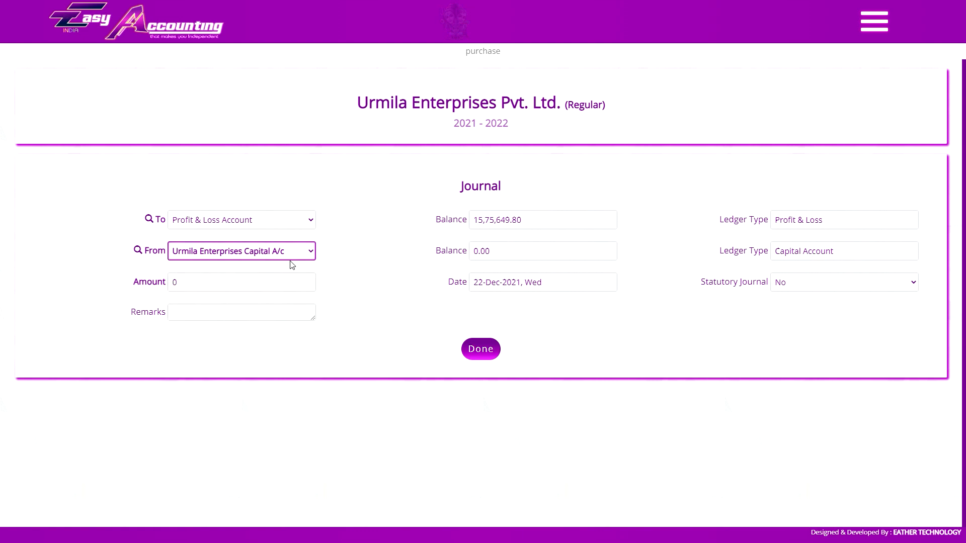
{"action": "left_click", "coordinate": [206, 283]}
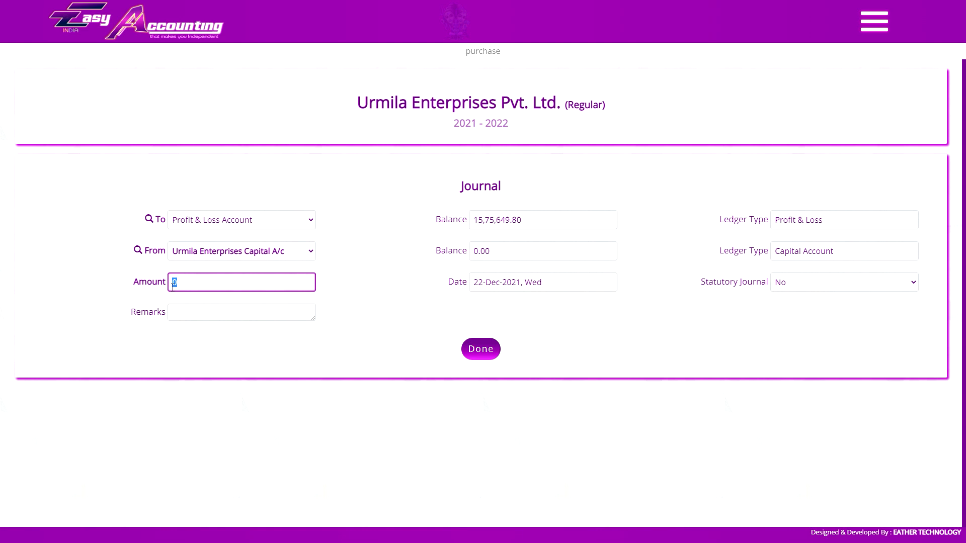
{"action": "left_click", "coordinate": [233, 316]}
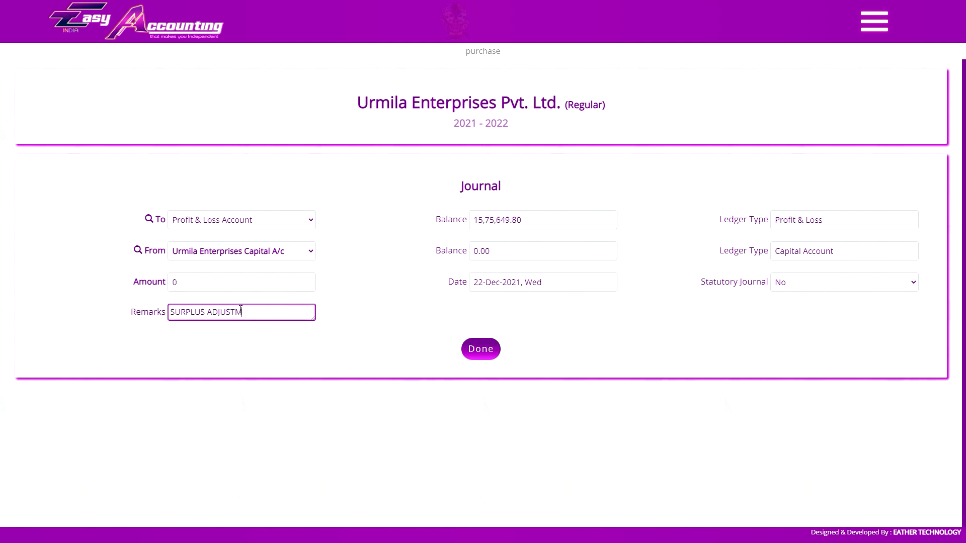
{"action": "key", "text": "ctrl+a"}
{"action": "key", "text": "BackSpace"}
{"action": "left_click", "coordinate": [252, 224]}
{"action": "left_click", "coordinate": [253, 228]}
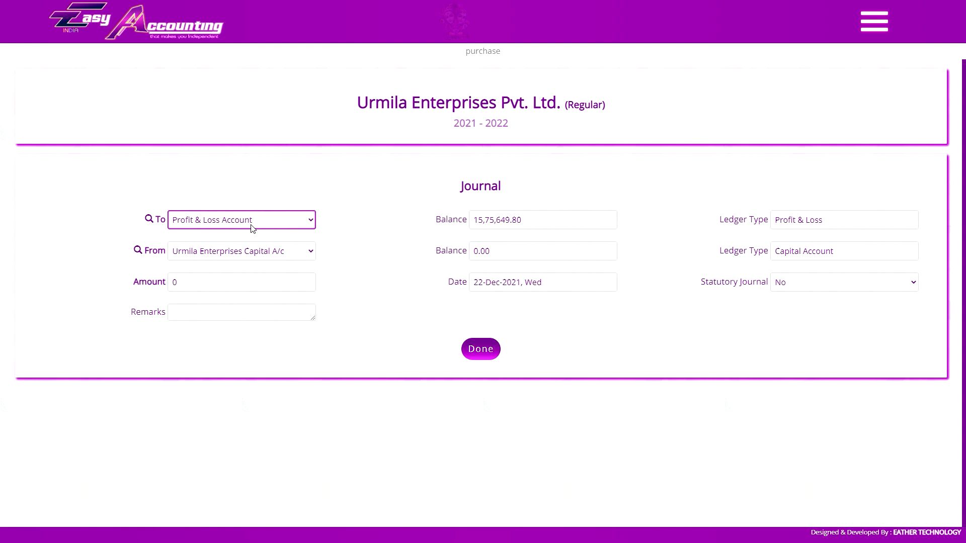
{"action": "key", "text": "d"}
{"action": "left_click", "coordinate": [241, 253]}
{"action": "key", "text": "n"}
{"action": "key", "text": "Return"}
{"action": "left_click", "coordinate": [381, 247]}
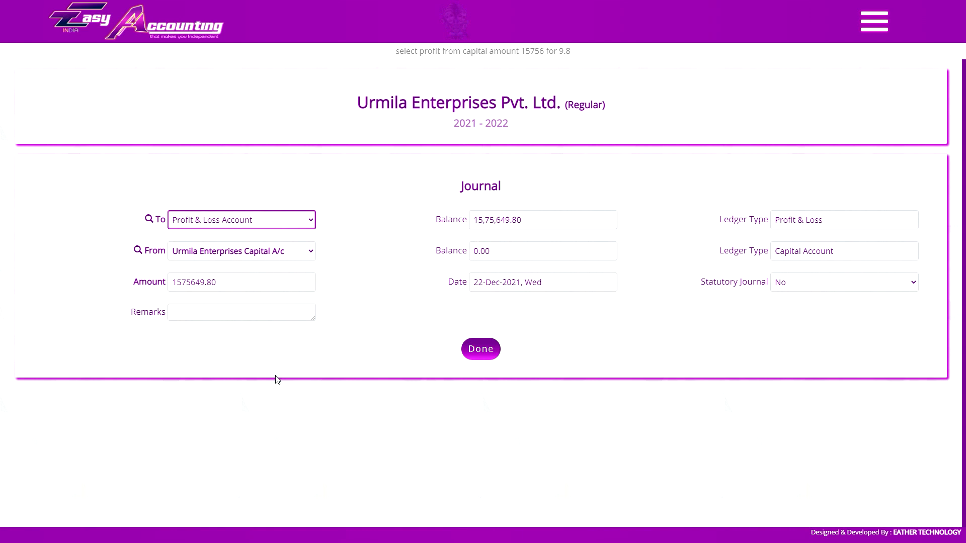
- Add the remark "surplus adjustment" to the 1575649.80 journal entry and save it
{"action": "left_click", "coordinate": [286, 400]}
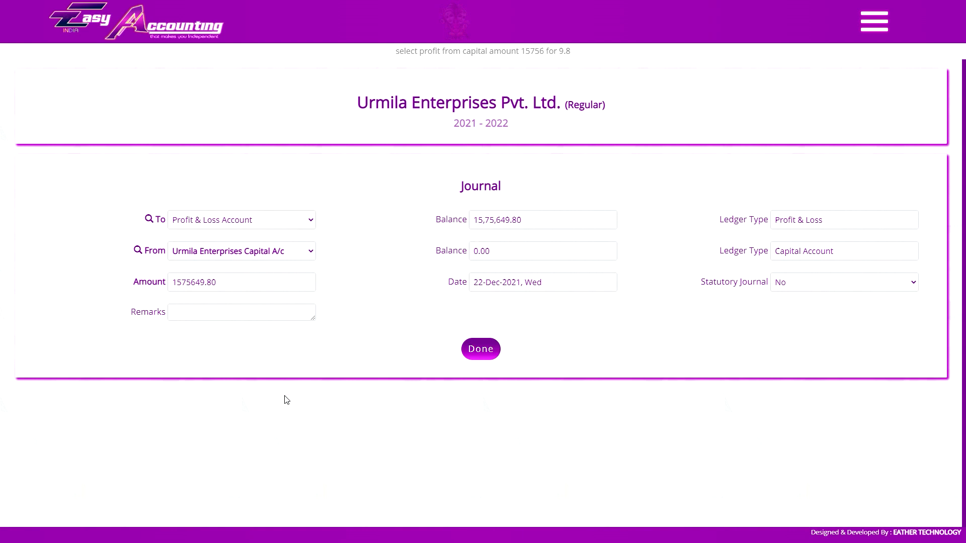
{"action": "type", "text": "surplus adjustment"}
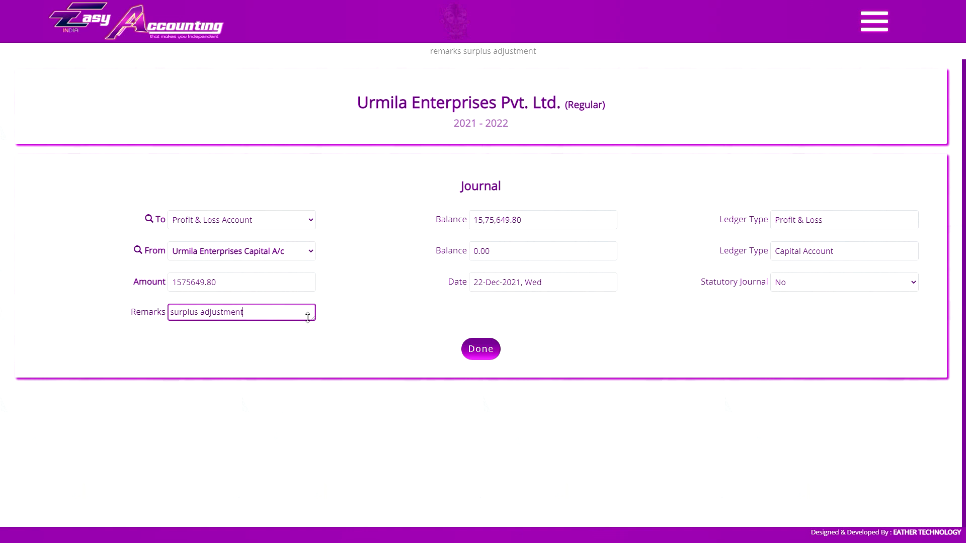
{"action": "left_click", "coordinate": [484, 357]}
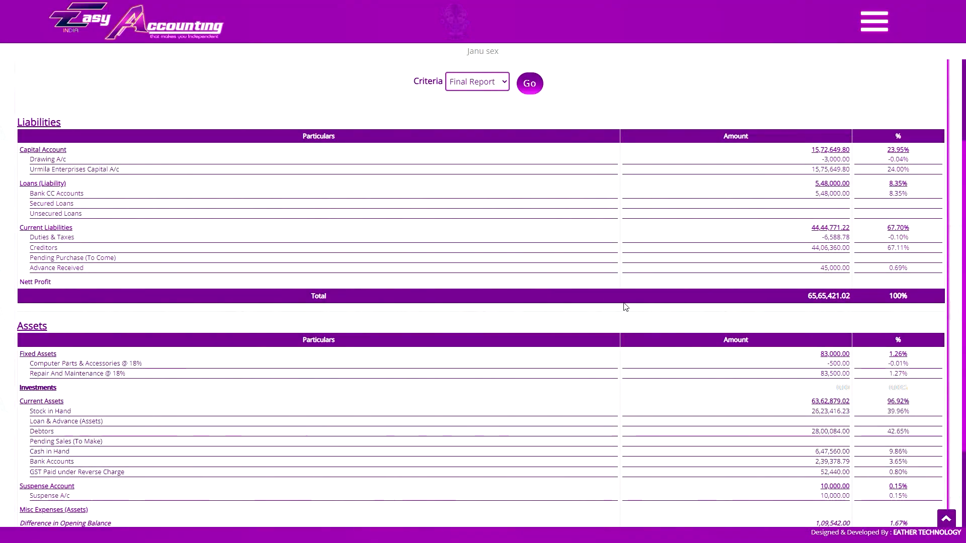
- Start creating a regular financial year for Urmila Enterprises Private Limited, running from 2022 to 2023
{"action": "left_click", "coordinate": [874, 21]}
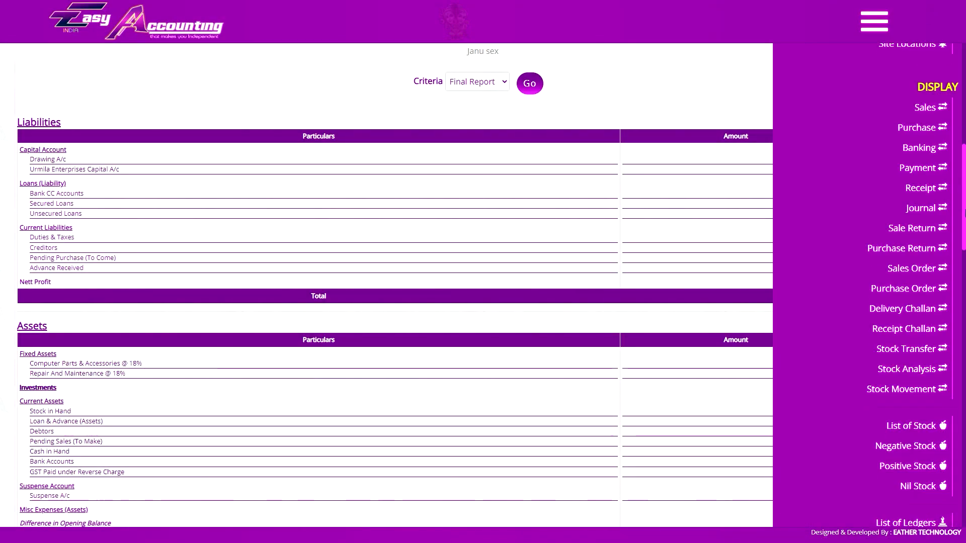
{"action": "scroll", "coordinate": [886, 251], "scroll_direction": "down", "scroll_amount": 10}
{"action": "left_click", "coordinate": [906, 189]}
{"action": "left_click", "coordinate": [599, 189]}
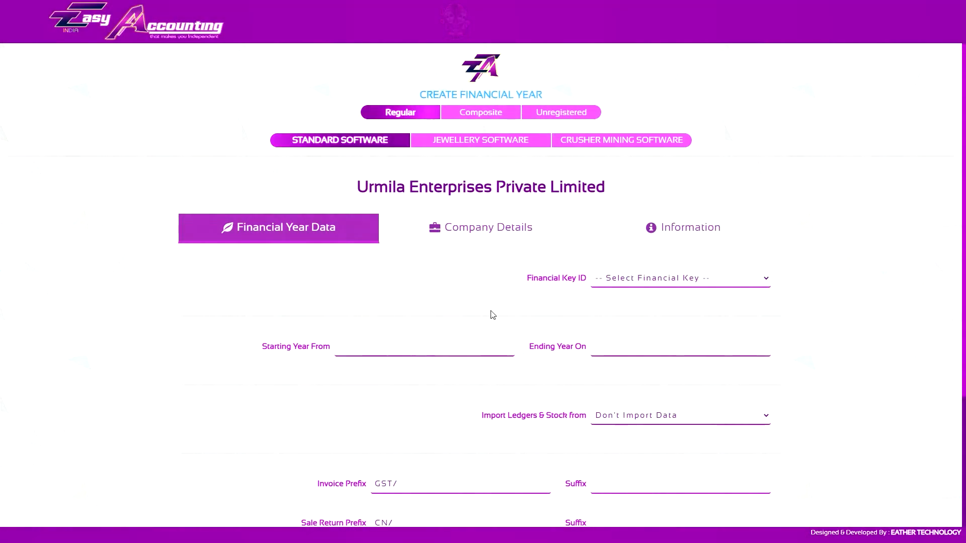
{"action": "left_click", "coordinate": [417, 346]}
{"action": "type", "text": "2022"}
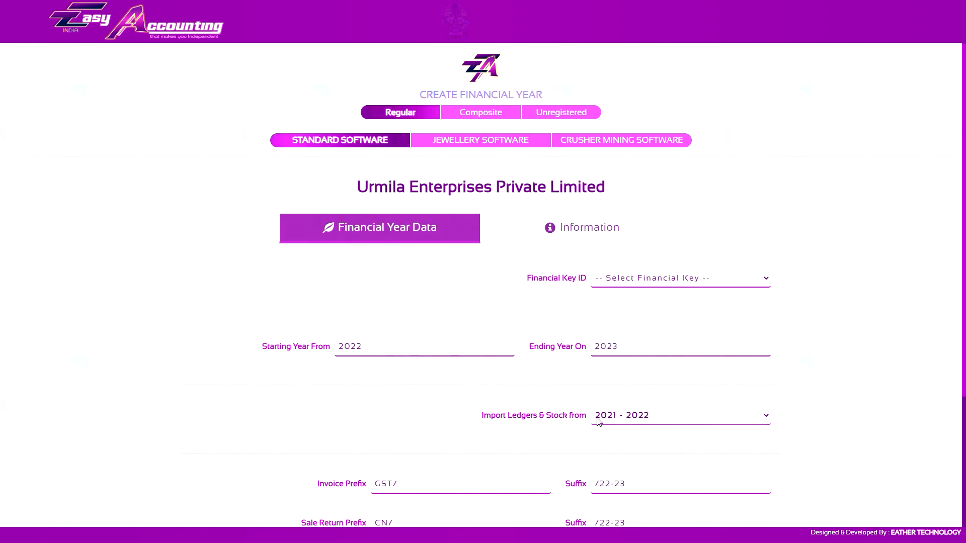
- Switch the ledger and stock import to Don't Import Data and back to 2021 - 2022
{"action": "left_click", "coordinate": [626, 422]}
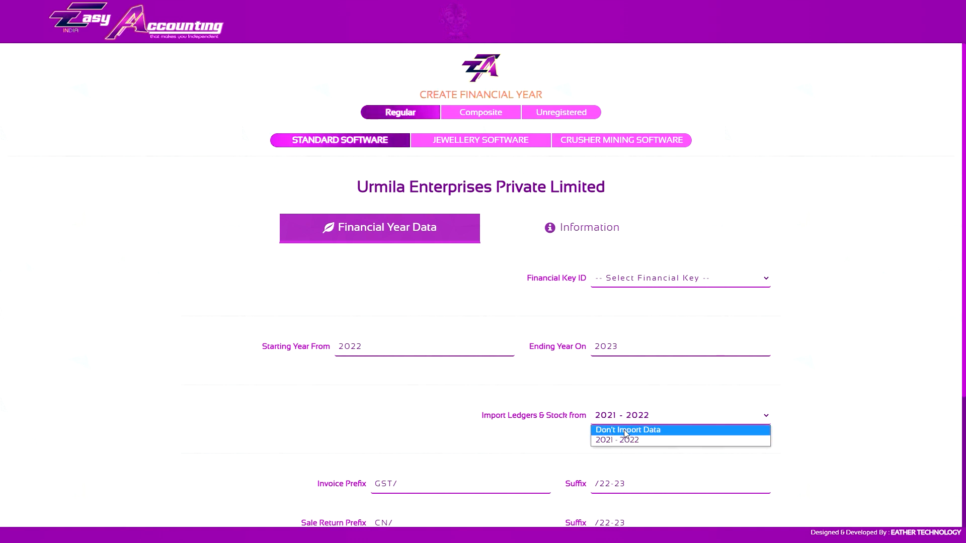
{"action": "left_click", "coordinate": [628, 431]}
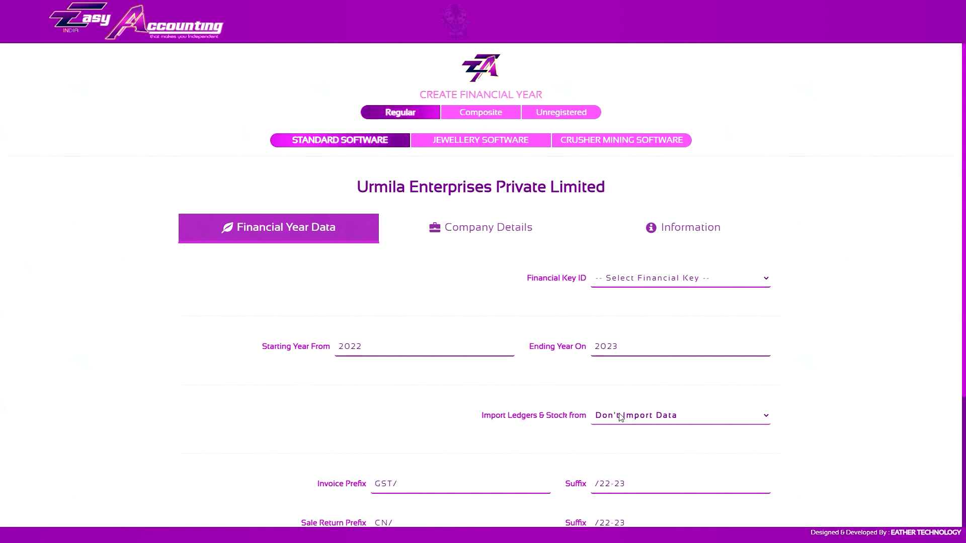
{"action": "left_click", "coordinate": [625, 417]}
{"action": "left_click", "coordinate": [625, 441]}
- Set the invoice prefix of the new financial year to UE/
{"action": "scroll", "coordinate": [586, 399], "scroll_direction": "down", "scroll_amount": 4}
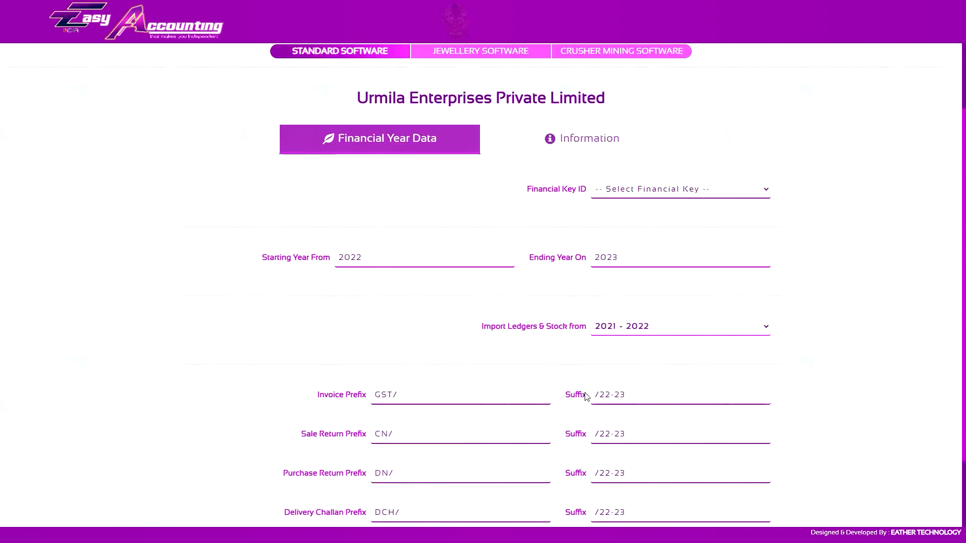
{"action": "left_click_drag", "start_coordinate": [404, 310], "coordinate": [331, 311]}
{"action": "type", "text": "UE/"}
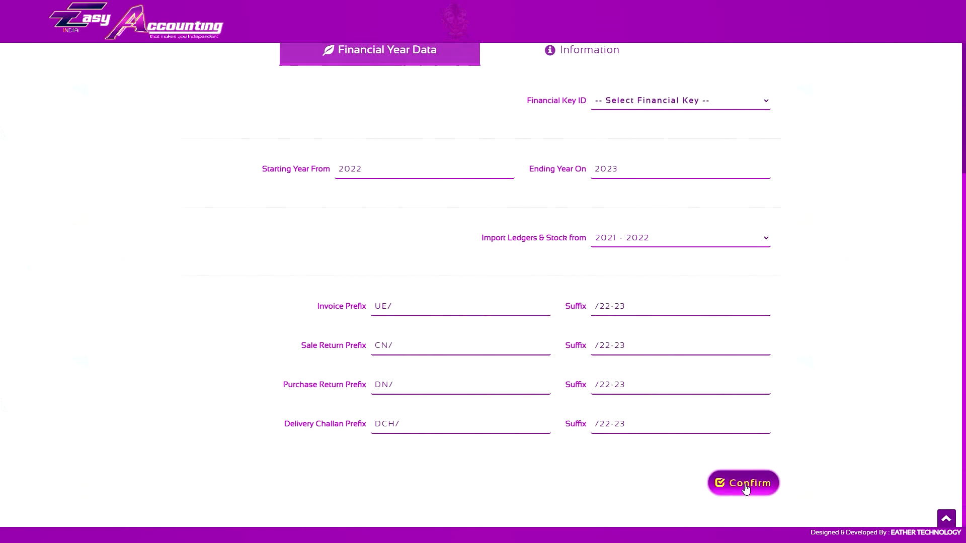
- Select the financial key for the new year, confirm the form, and review the financial year summary
{"action": "left_click", "coordinate": [655, 106]}
{"action": "left_click", "coordinate": [654, 132]}
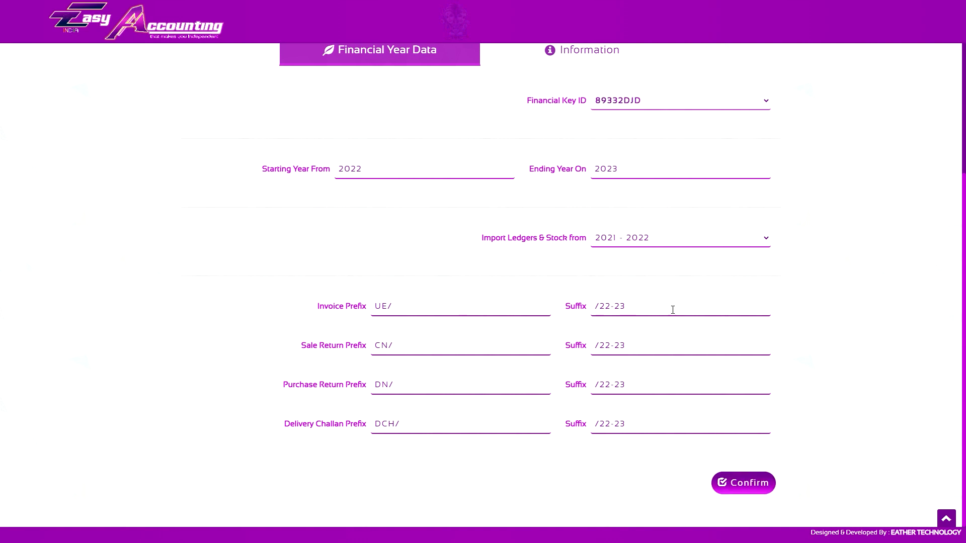
{"action": "left_click", "coordinate": [745, 484]}
{"action": "scroll", "coordinate": [675, 425], "scroll_direction": "down", "scroll_amount": 1}
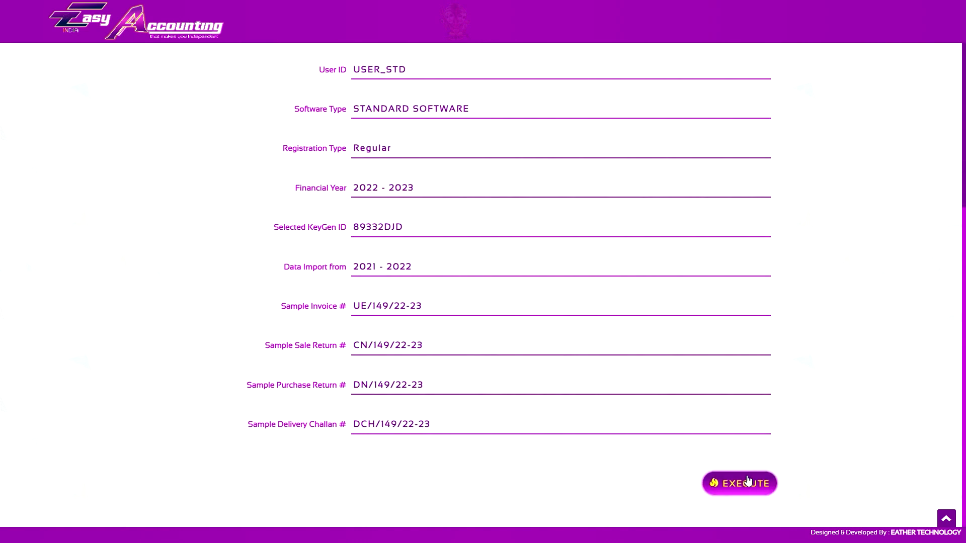
{"action": "scroll", "coordinate": [729, 476], "scroll_direction": "up", "scroll_amount": 5}
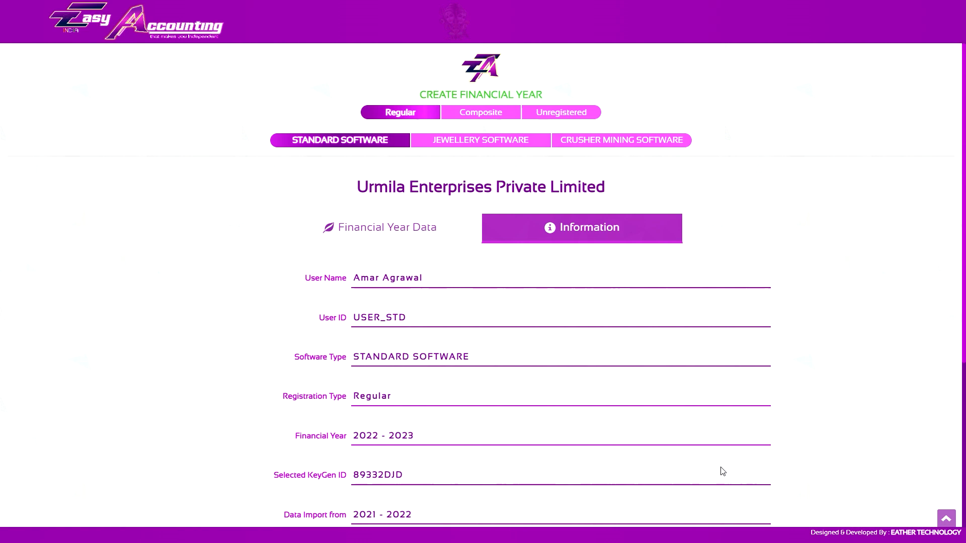
- Try the import setting without data to view the Company Details form, and restore the import from 2021 - 2022
{"action": "left_click", "coordinate": [423, 233]}
{"action": "scroll", "coordinate": [695, 355], "scroll_direction": "down", "scroll_amount": 2}
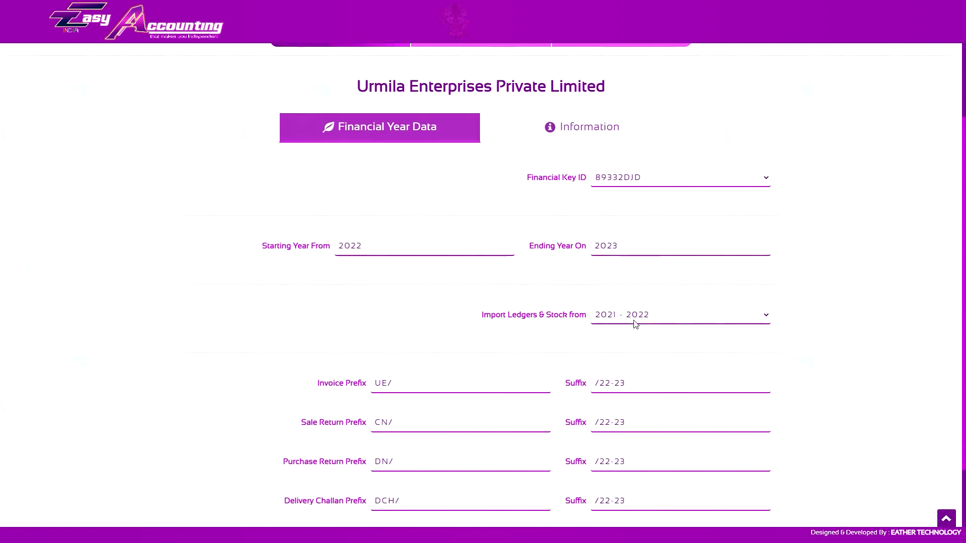
{"action": "left_click", "coordinate": [621, 318]}
{"action": "left_click", "coordinate": [621, 331]}
{"action": "left_click", "coordinate": [513, 137]}
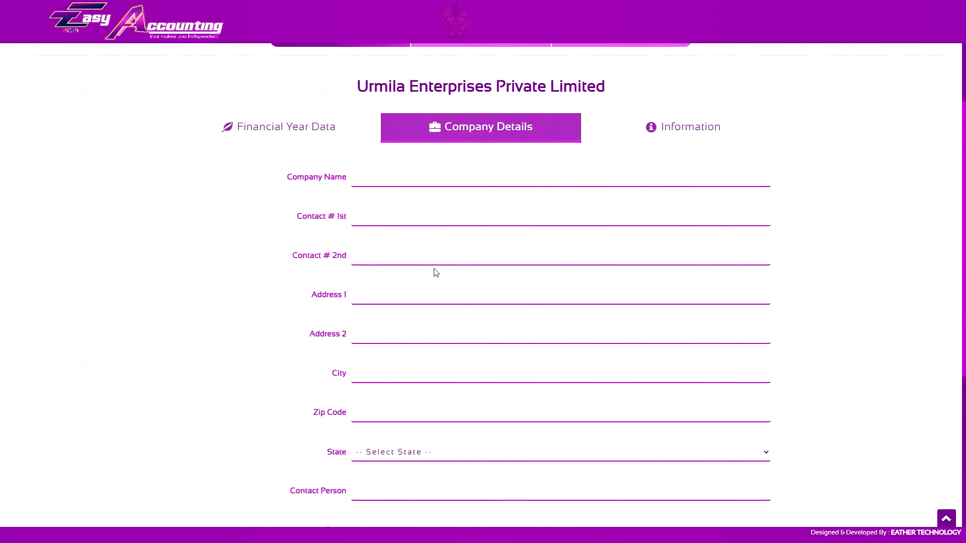
{"action": "left_click", "coordinate": [278, 126]}
{"action": "left_click", "coordinate": [624, 317]}
{"action": "left_click", "coordinate": [624, 337]}
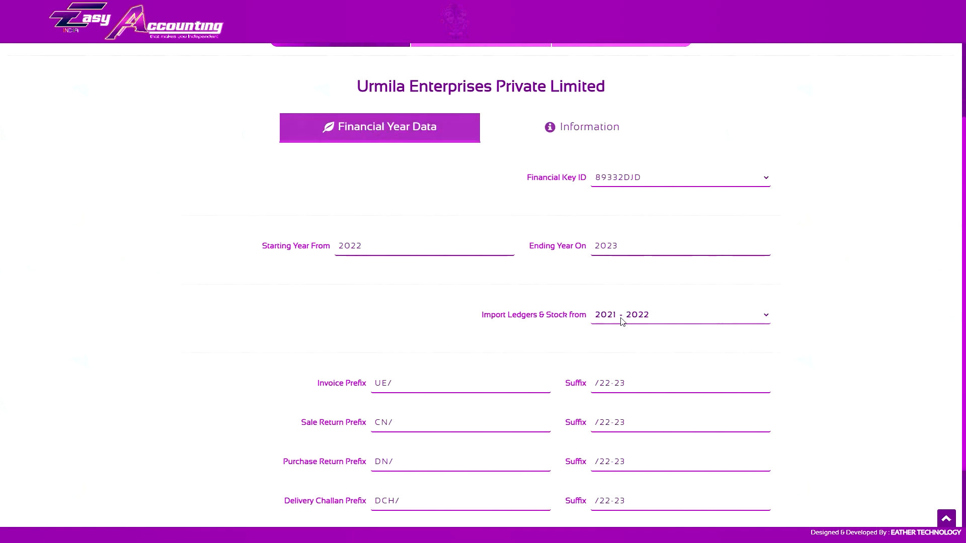
- Review the summary information and execute the creation of financial year 2022 - 2023
{"action": "left_click", "coordinate": [590, 128]}
{"action": "scroll", "coordinate": [746, 487], "scroll_direction": "down", "scroll_amount": 3}
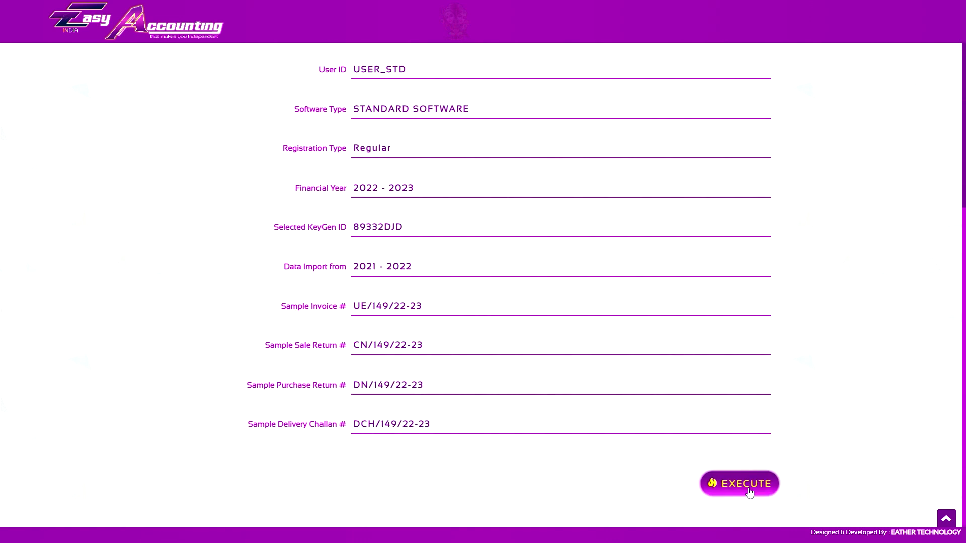
{"action": "left_click", "coordinate": [745, 486]}
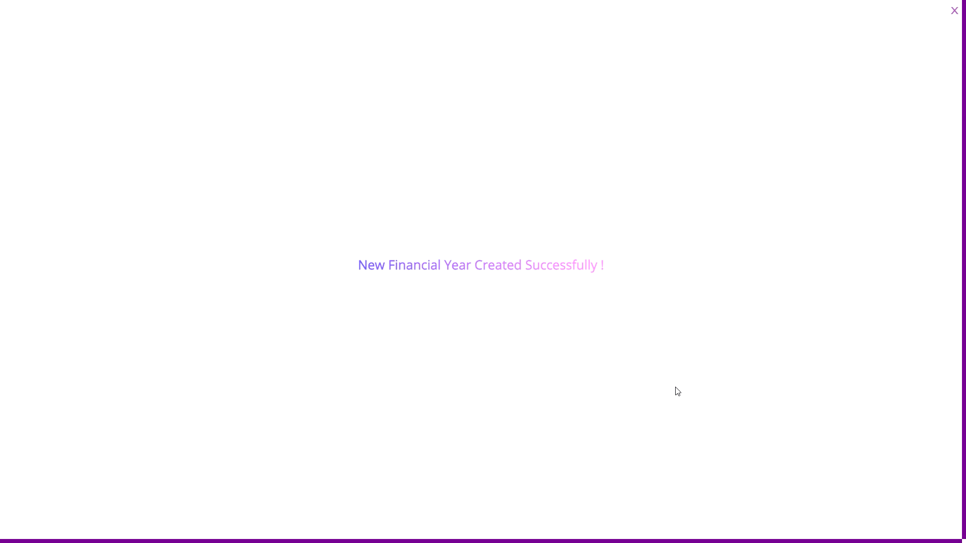
- Switch Urmila Enterprises Private Limited to financial year 2022 - 2023 and examine its trial balance
{"action": "left_click", "coordinate": [669, 190]}
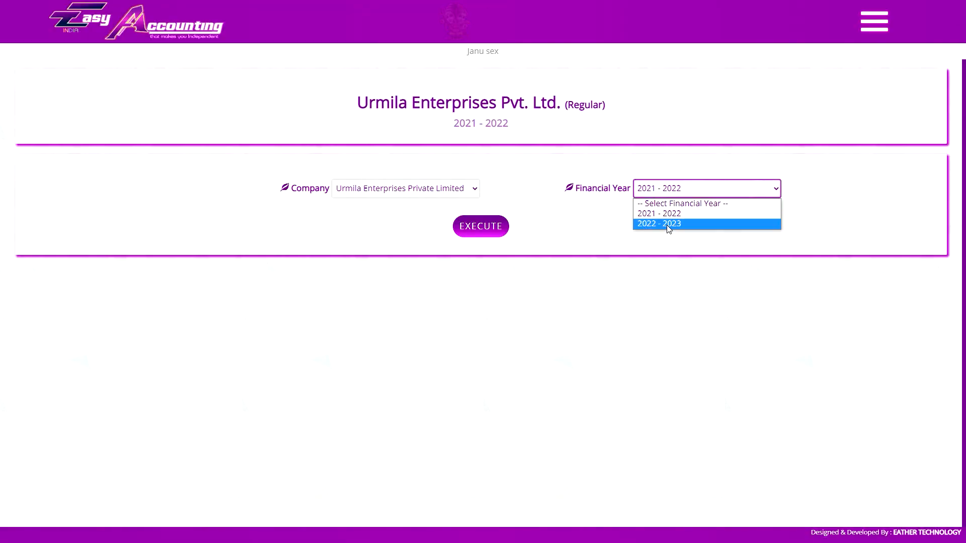
{"action": "left_click", "coordinate": [669, 224]}
{"action": "left_click", "coordinate": [482, 229]}
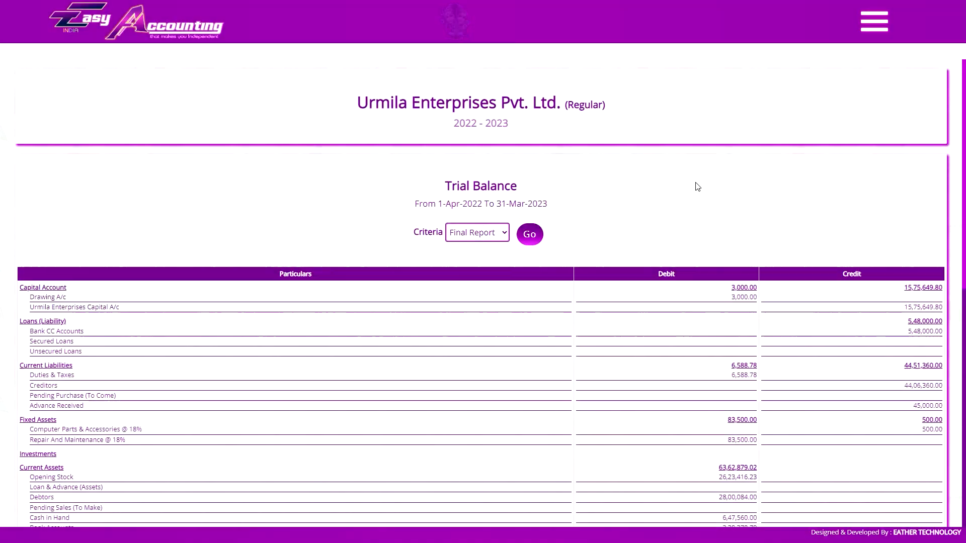
{"action": "scroll", "coordinate": [694, 453], "scroll_direction": "down", "scroll_amount": 8}
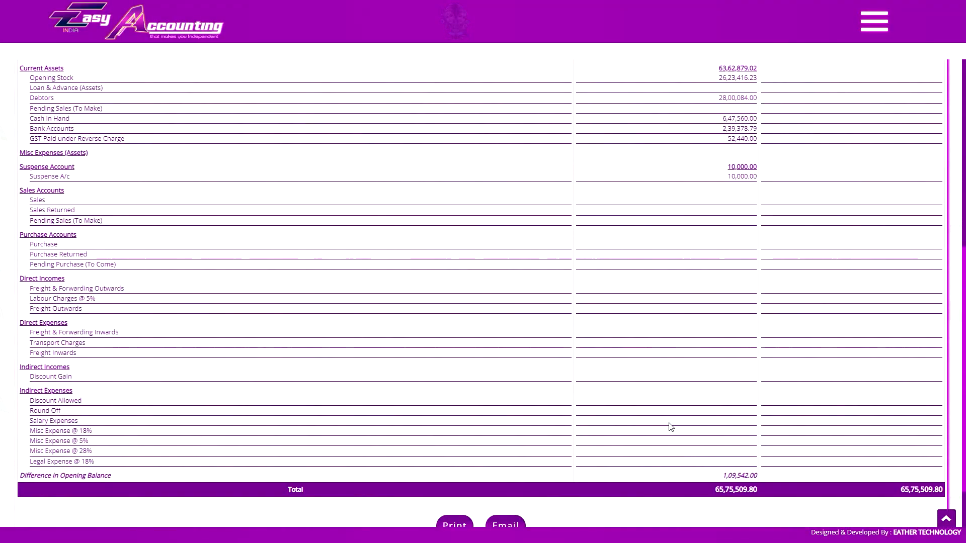
{"action": "scroll", "coordinate": [669, 433], "scroll_direction": "up", "scroll_amount": 8}
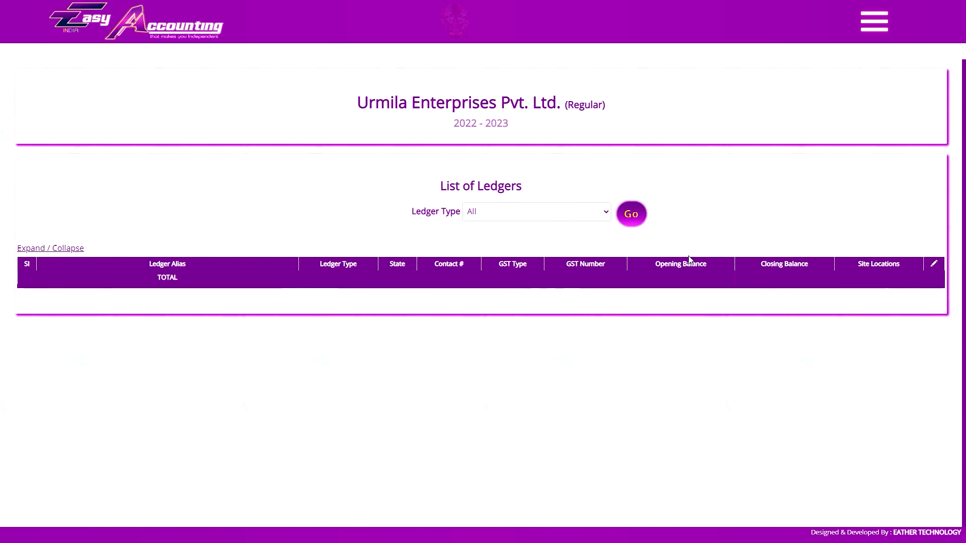
- Examine the 2021 - 2022 balance sheet and return to financial year 2022 - 2023
{"action": "left_click", "coordinate": [631, 216]}
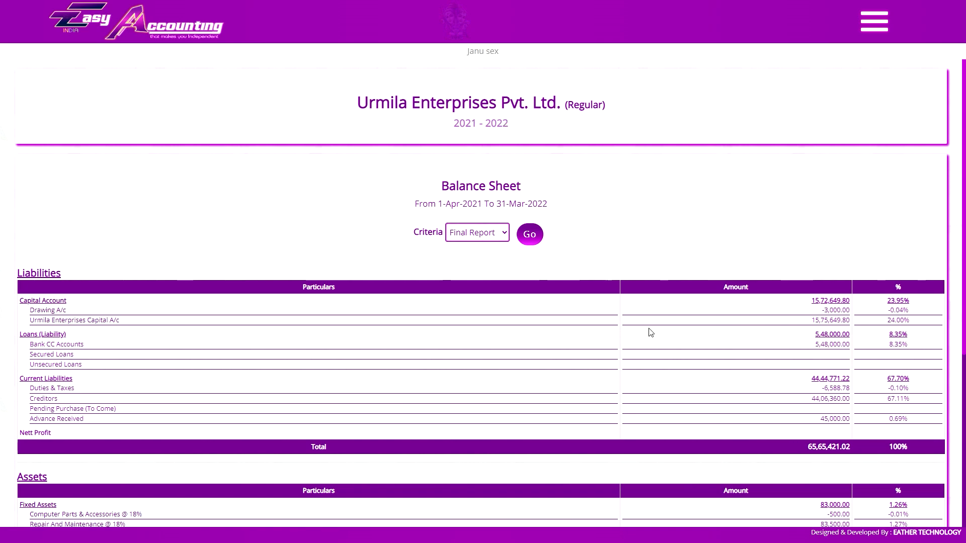
{"action": "scroll", "coordinate": [769, 406], "scroll_direction": "down", "scroll_amount": 5}
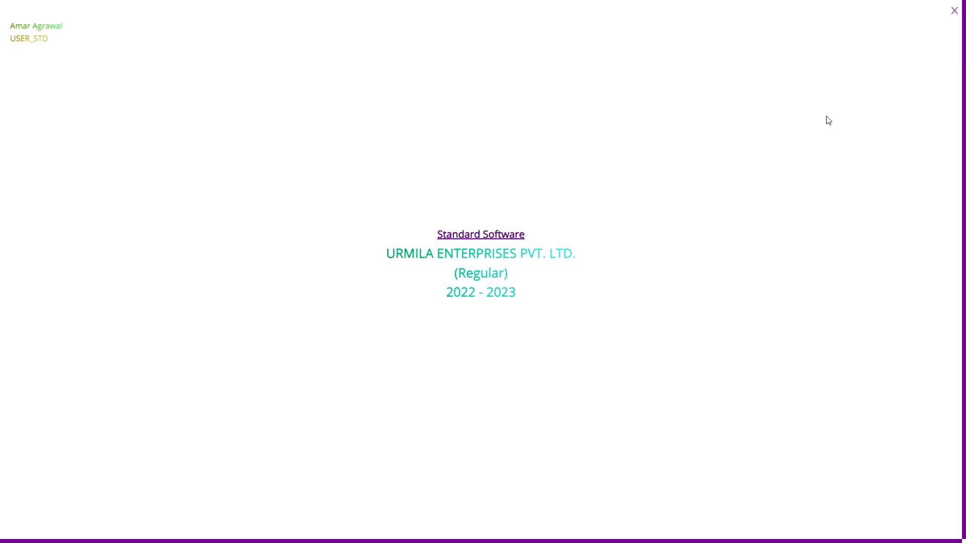
{"action": "left_click", "coordinate": [953, 10]}
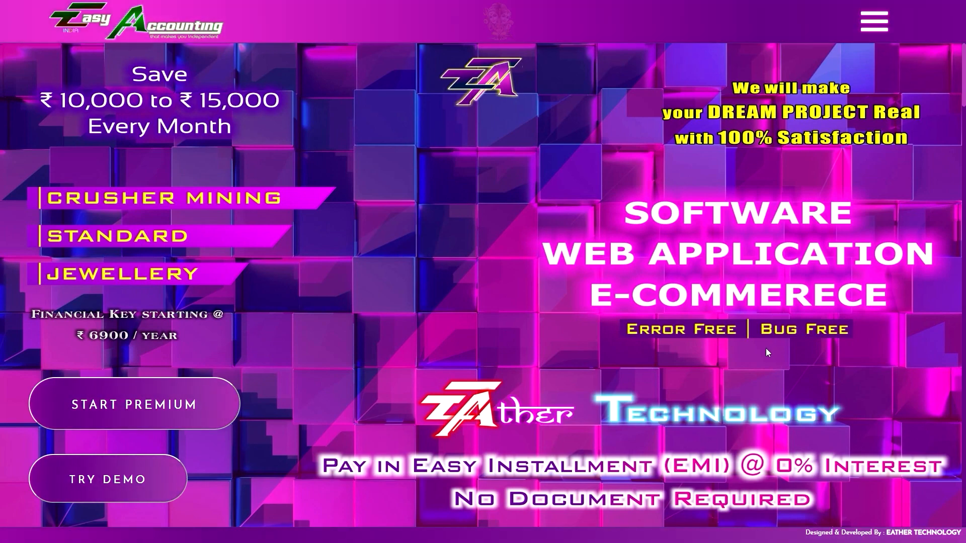
- Open the Payment & EMI Info page and examine the EMI plans for application projects
{"action": "left_click", "coordinate": [872, 25]}
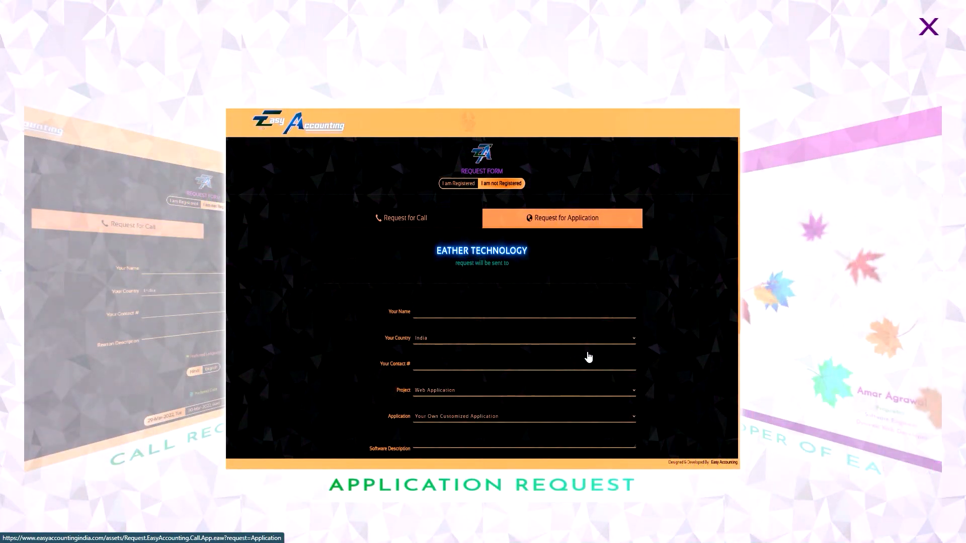
{"action": "left_click", "coordinate": [938, 305]}
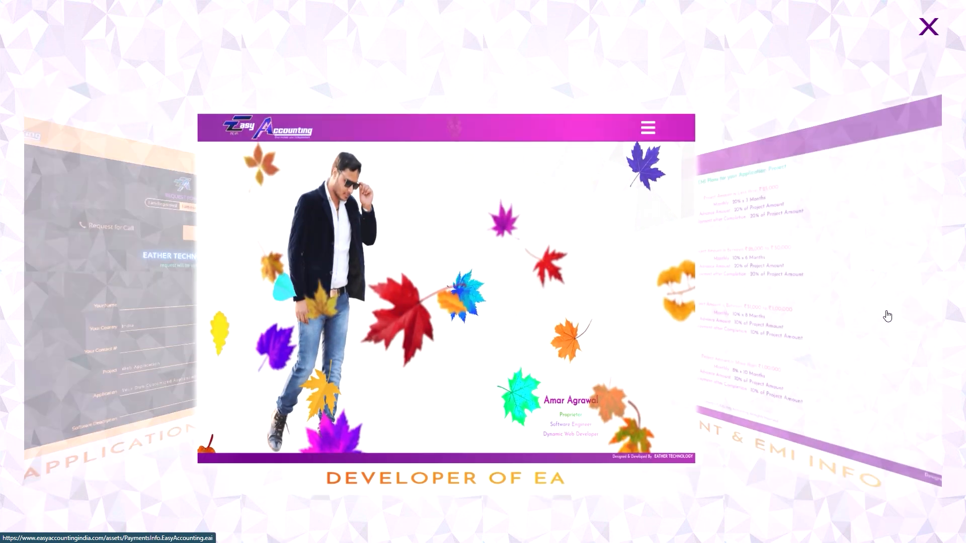
{"action": "left_click", "coordinate": [887, 316]}
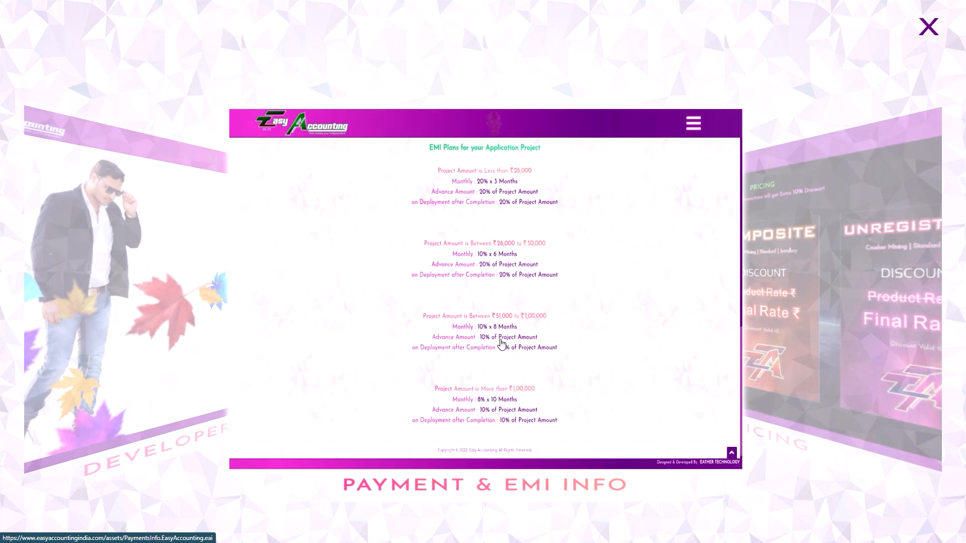
{"action": "left_click", "coordinate": [502, 344]}
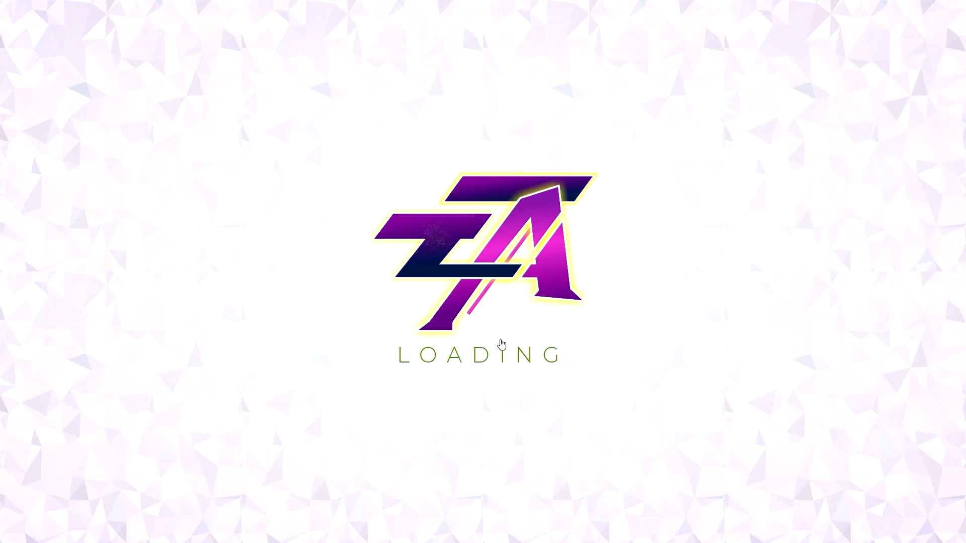
{"action": "scroll", "coordinate": [504, 332], "scroll_direction": "down", "scroll_amount": 9}
{"action": "scroll", "coordinate": [505, 329], "scroll_direction": "down", "scroll_amount": 3}
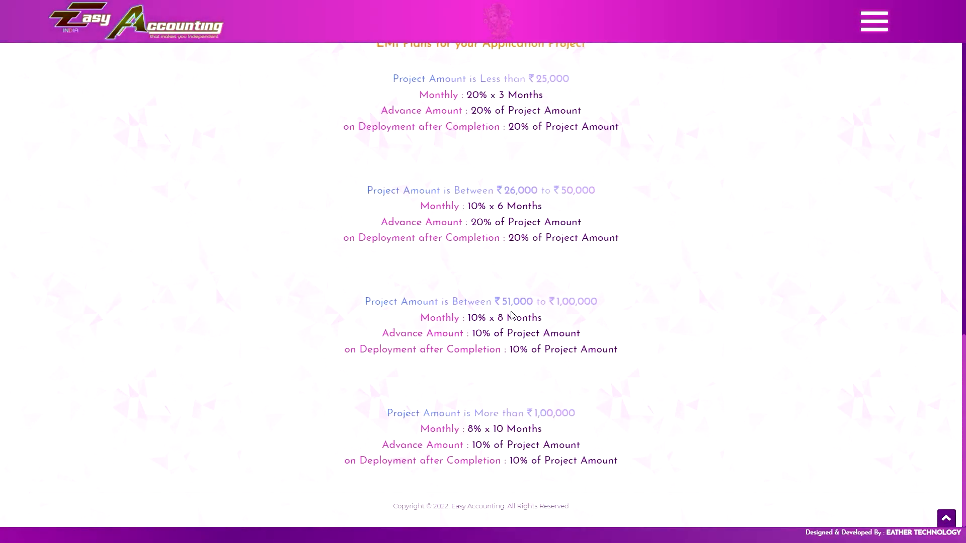